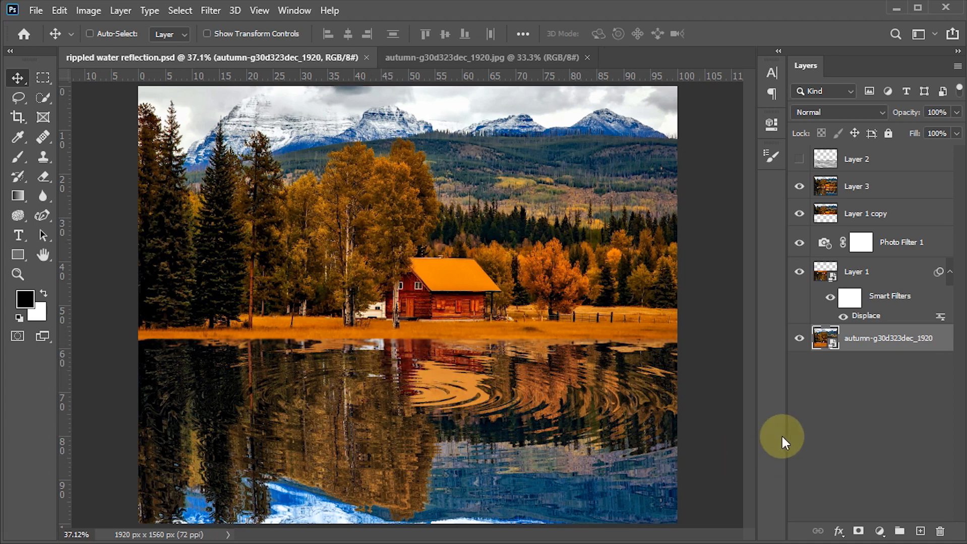
Step: Compare the original photo with the finished reflection by isolating the autumn-g30d323dec_1920 layer and restoring the other layers' visibility
alt+click(799, 338)
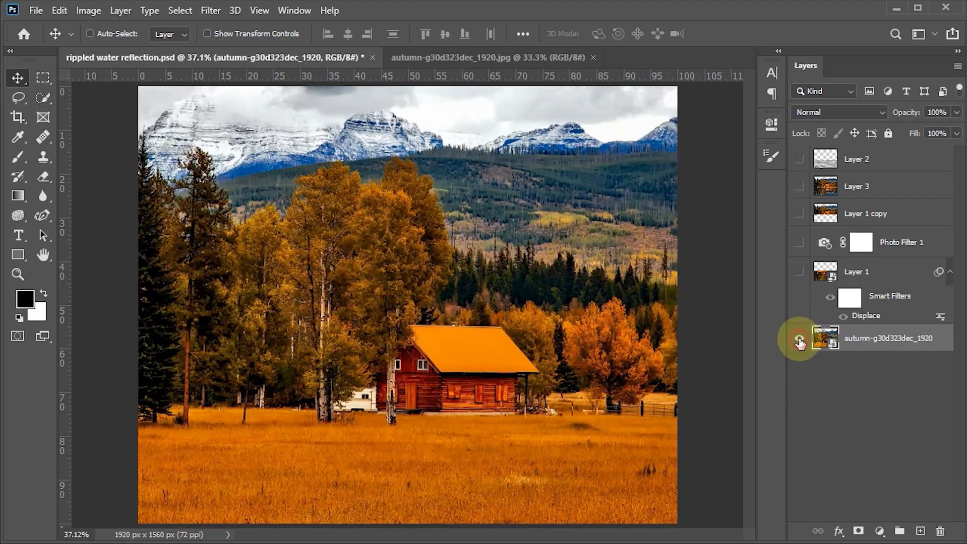
alt+click(799, 340)
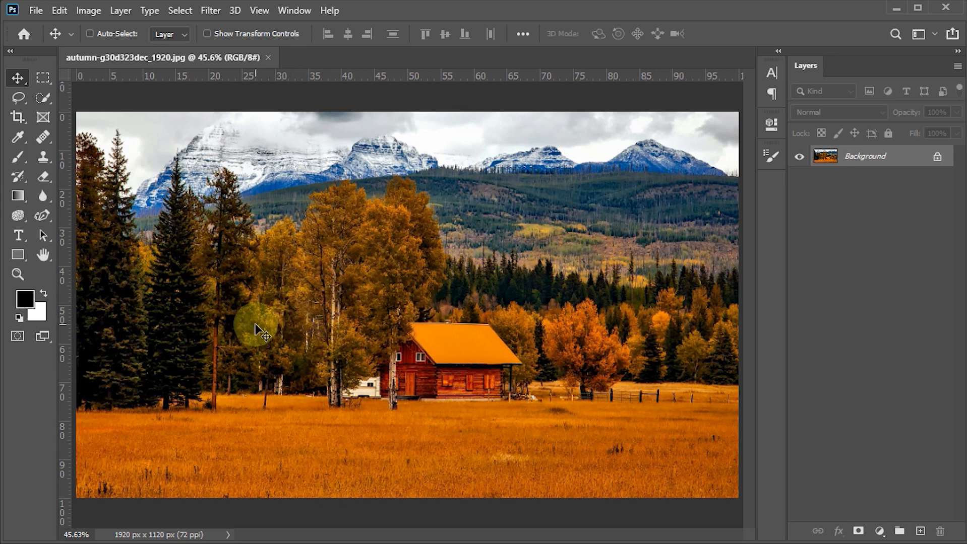
Step: Crop away the lower part of the grass field so the image measures about 1920 x 901 px
key(c)
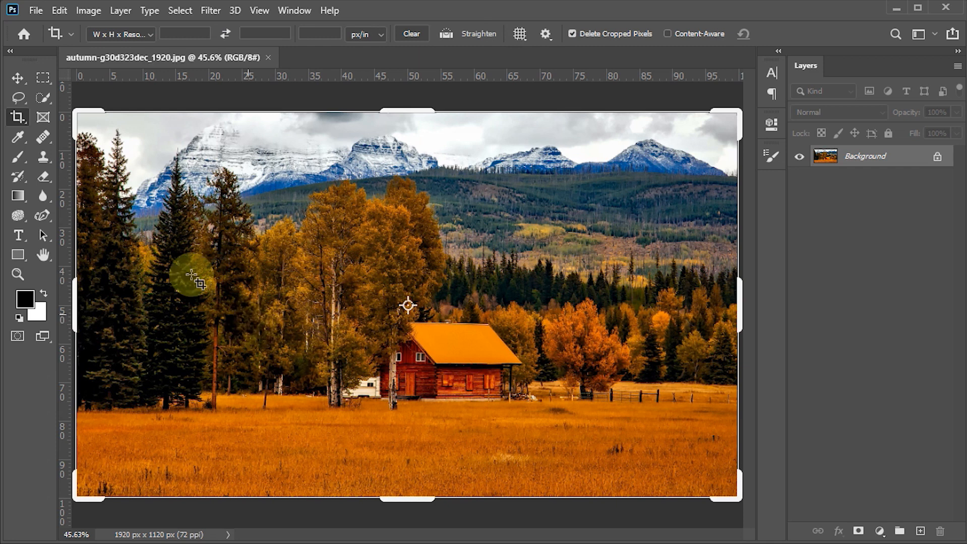
drag(17, 121, 79, 116)
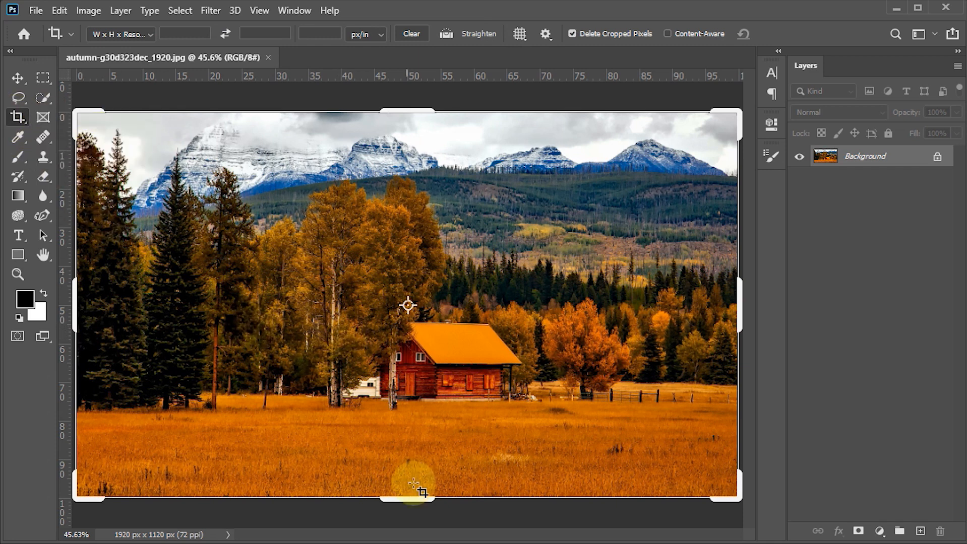
drag(409, 497, 409, 460)
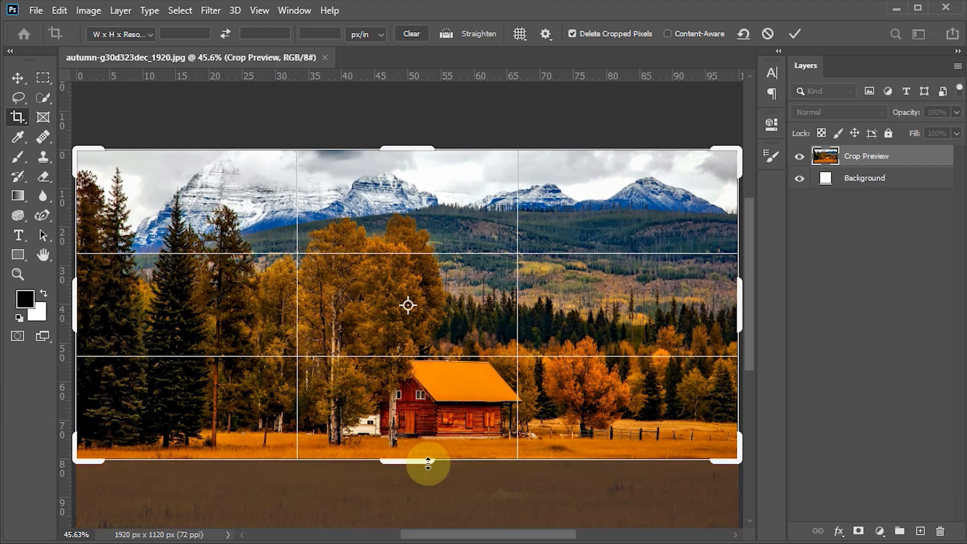
click(793, 34)
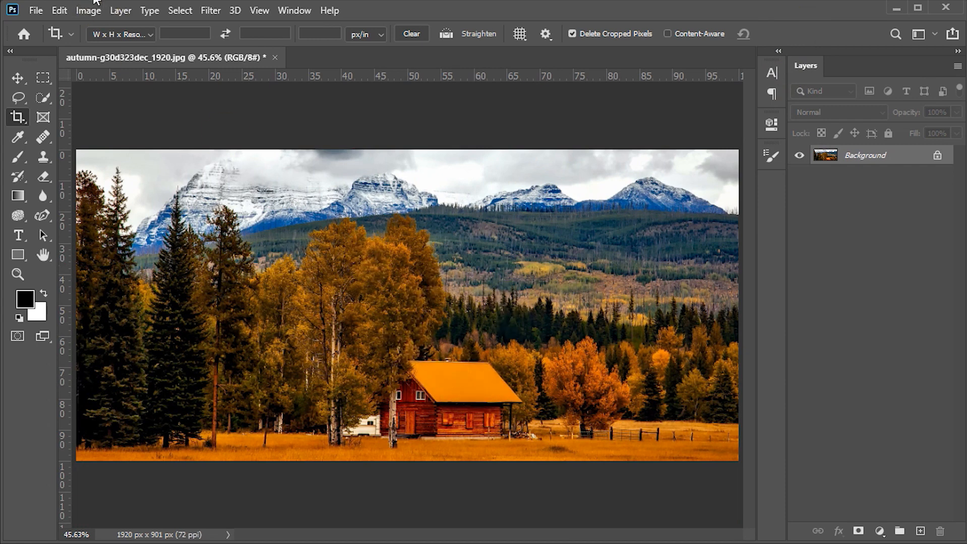
Step: Extend the canvas downward by setting its height to 200 percent with the anchor at top centre
click(89, 11)
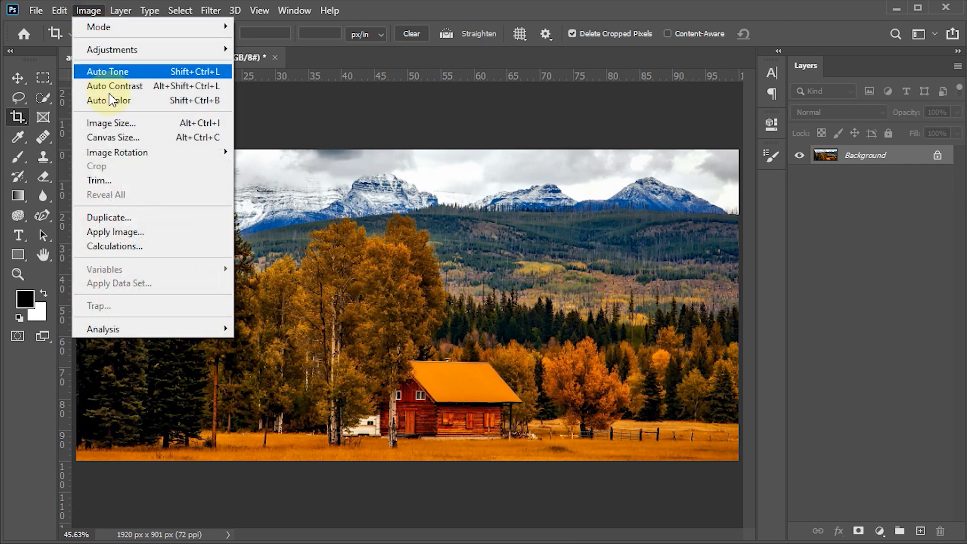
click(112, 139)
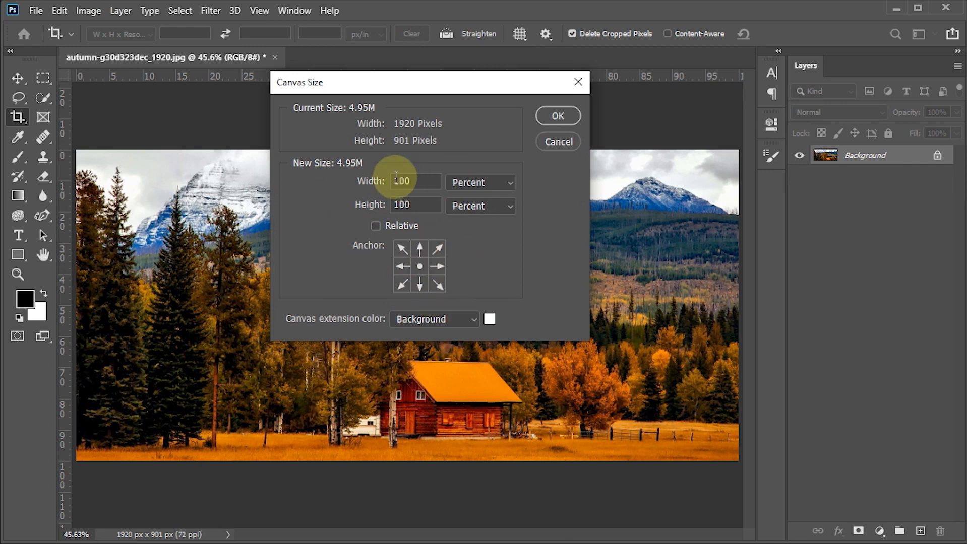
double_click(414, 182)
double_click(418, 205)
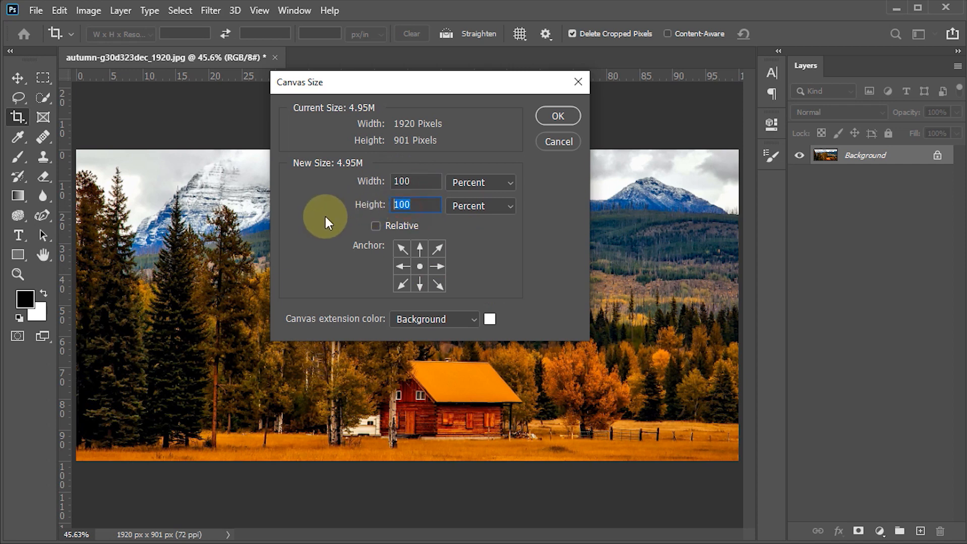
click(509, 184)
click(487, 196)
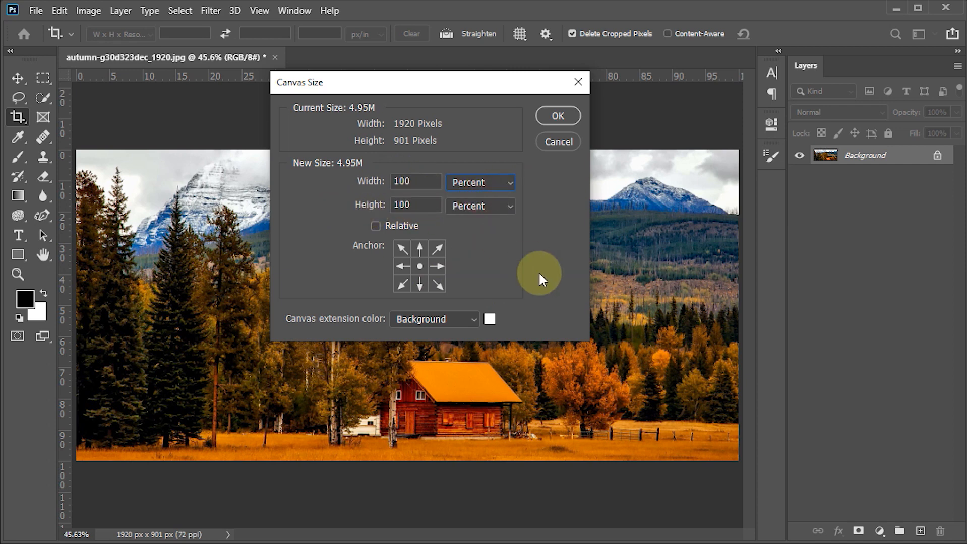
click(352, 206)
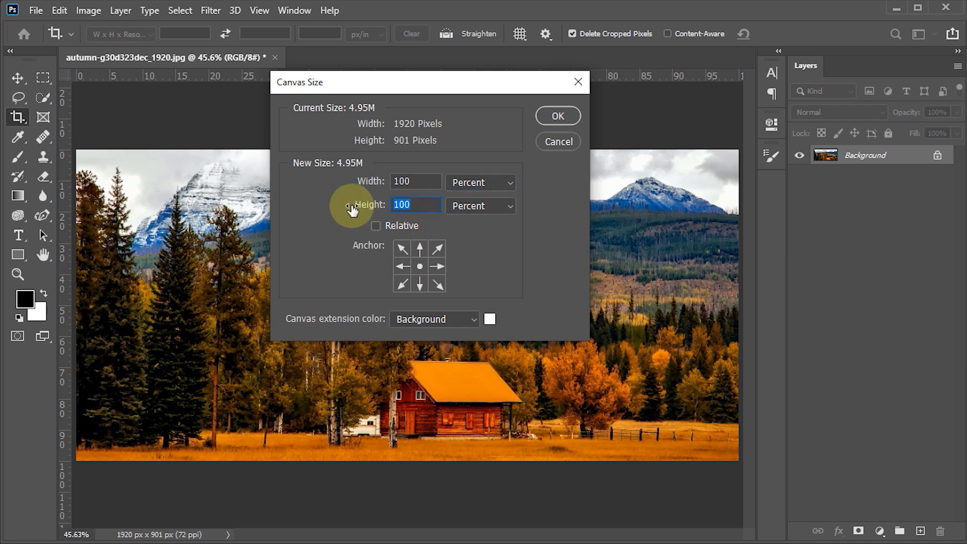
text(200)
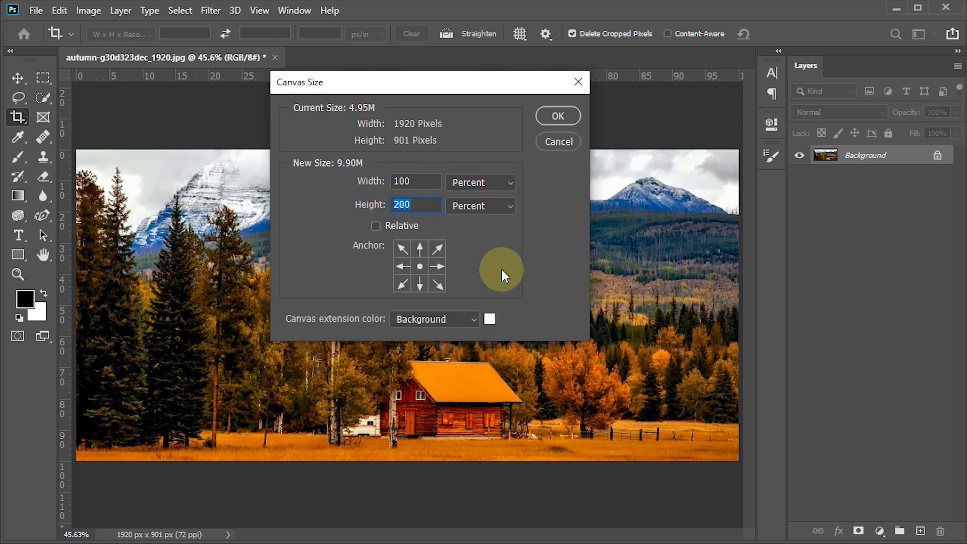
click(420, 249)
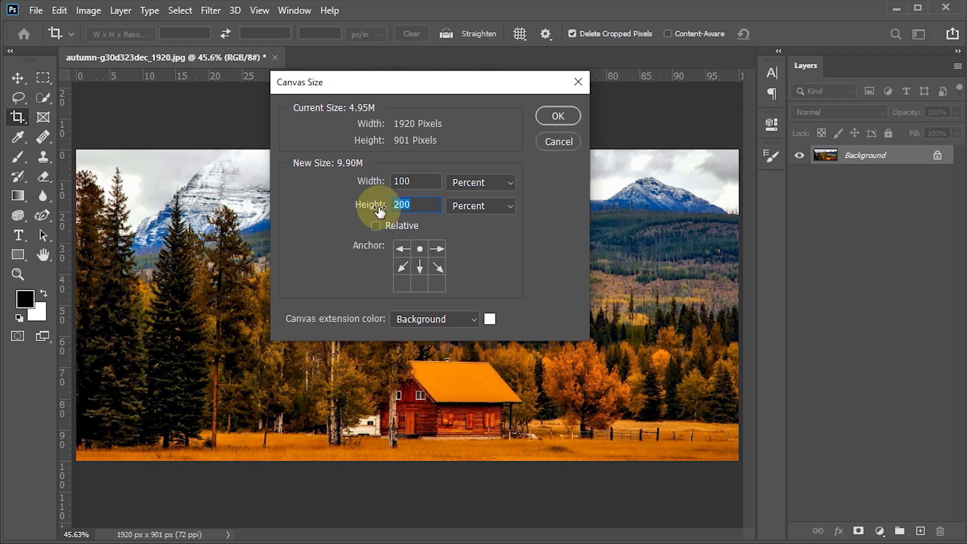
click(555, 116)
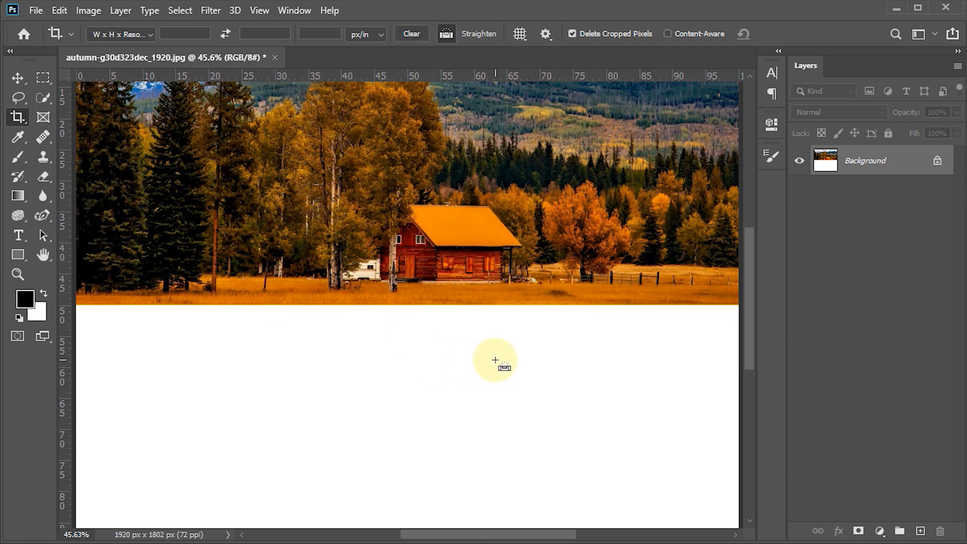
Step: Place a horizontal guide along the photo's lower edge, where it meets the white canvas area
key(ctrl+0)
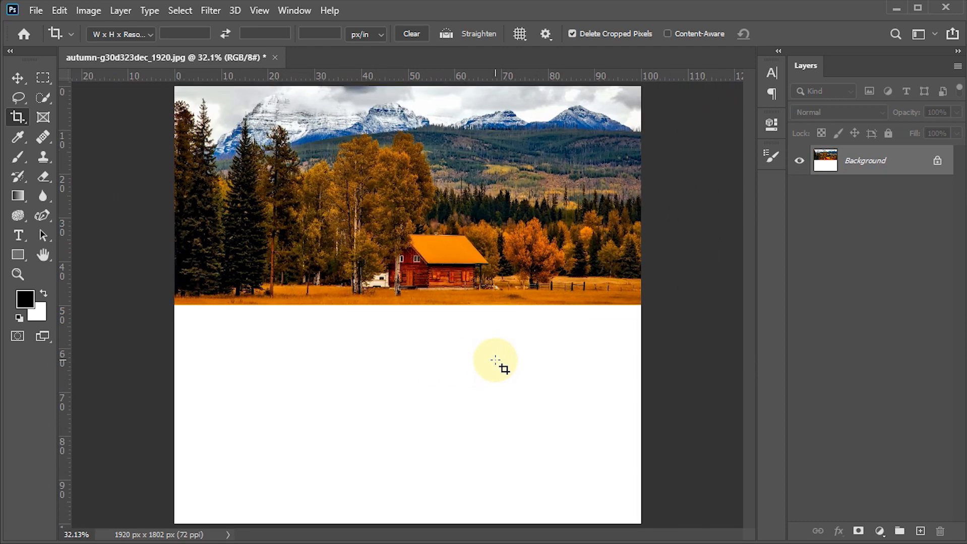
key(v)
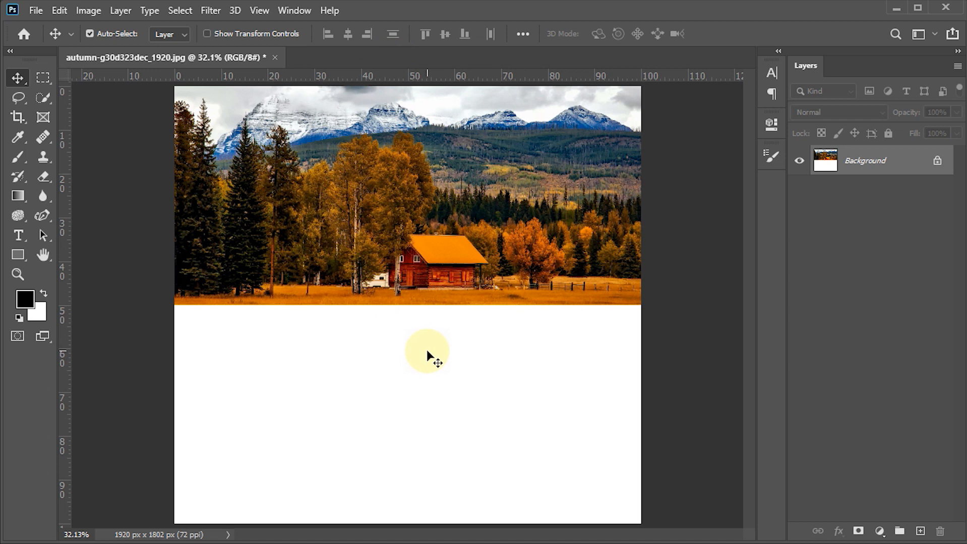
key(ctrl+r)
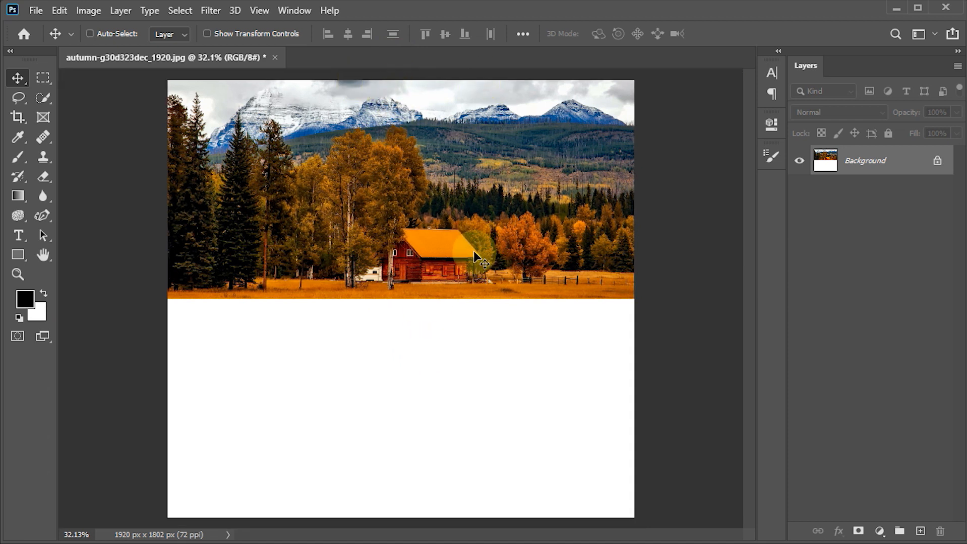
key(ctrl+r)
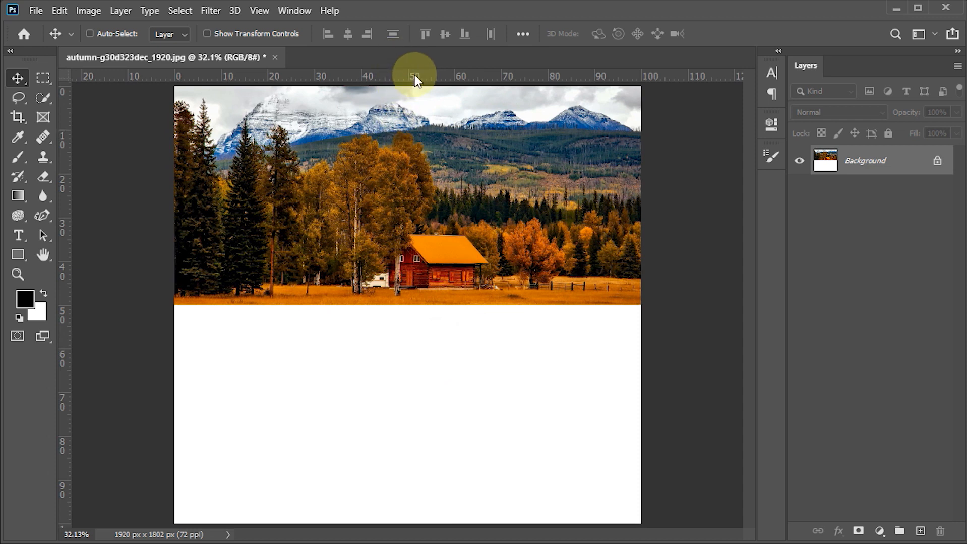
drag(415, 77, 436, 305)
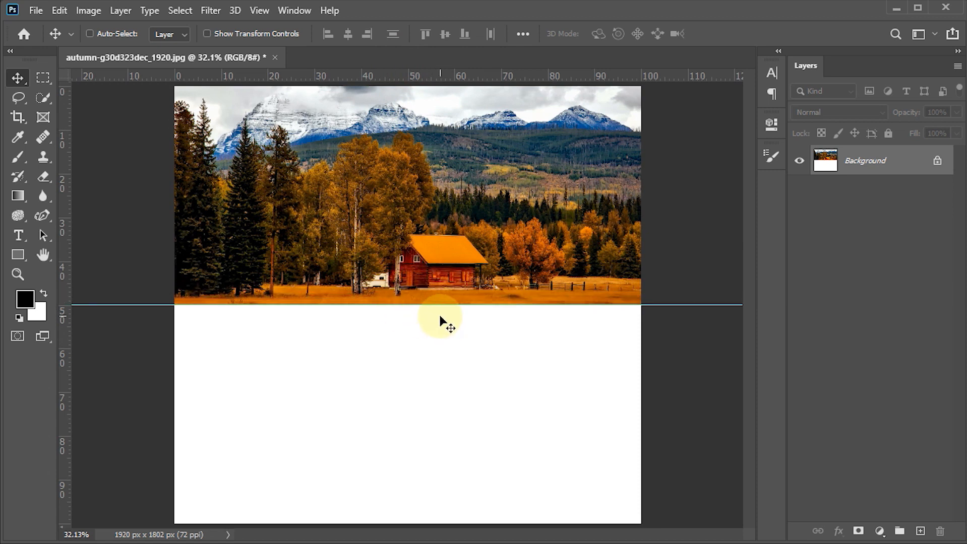
Step: Select the photo area above the guide with a rectangular marquee and copy it onto two new layers
click(42, 78)
click(112, 78)
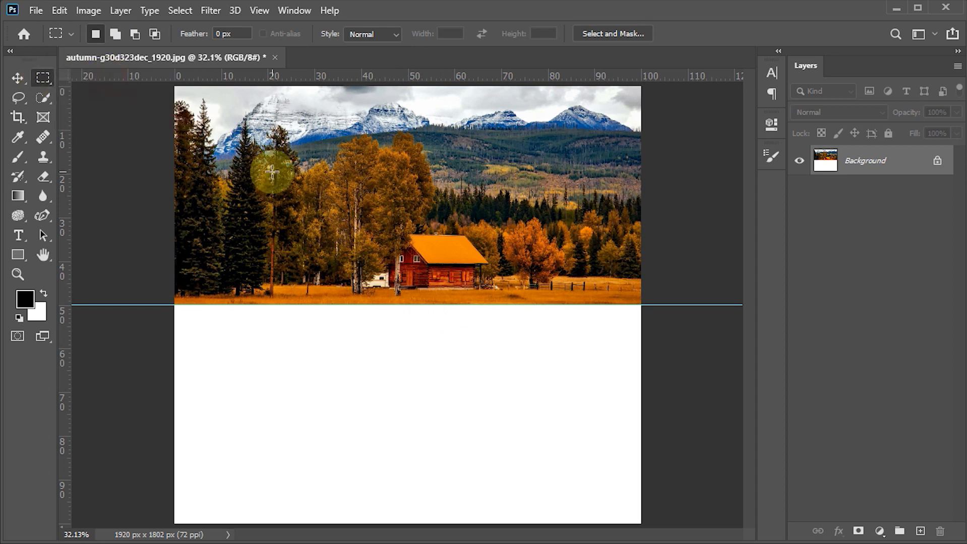
drag(205, 122, 647, 305)
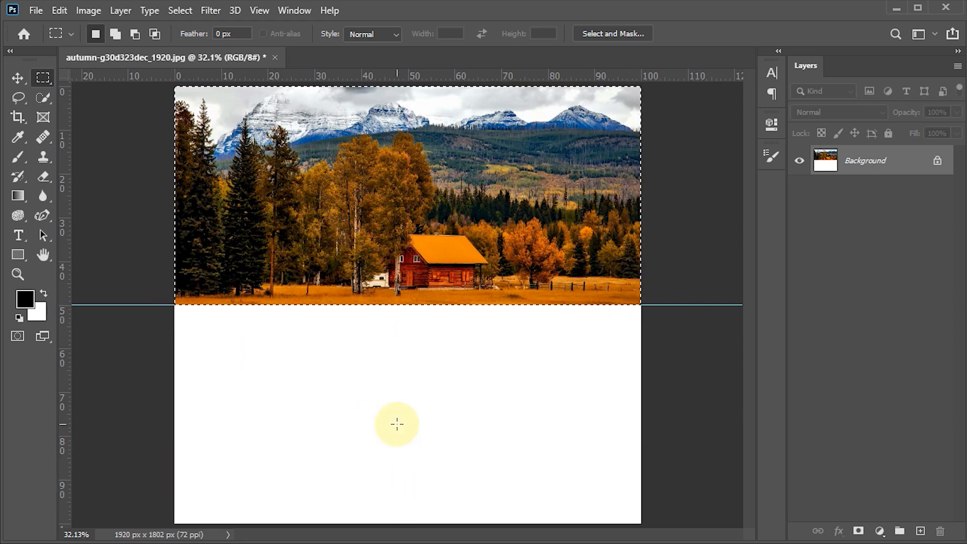
key(ctrl+j)
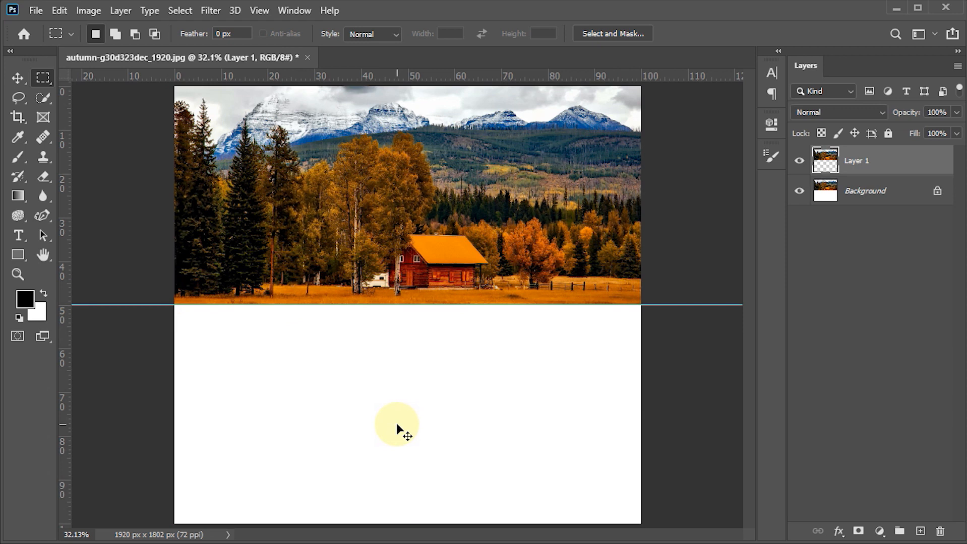
key(ctrl+j)
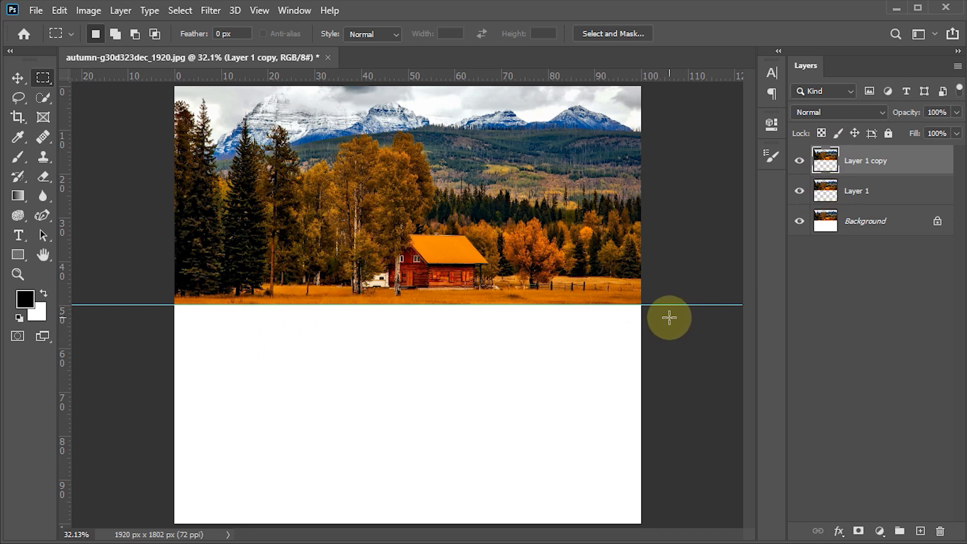
Step: Hide the guide, then unlock the Background layer and delete it
click(17, 78)
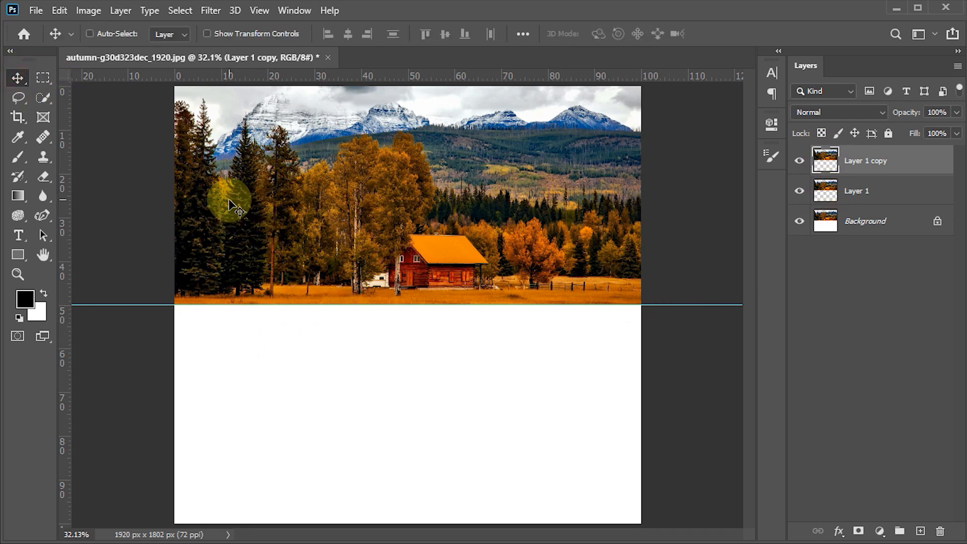
key(ctrl)
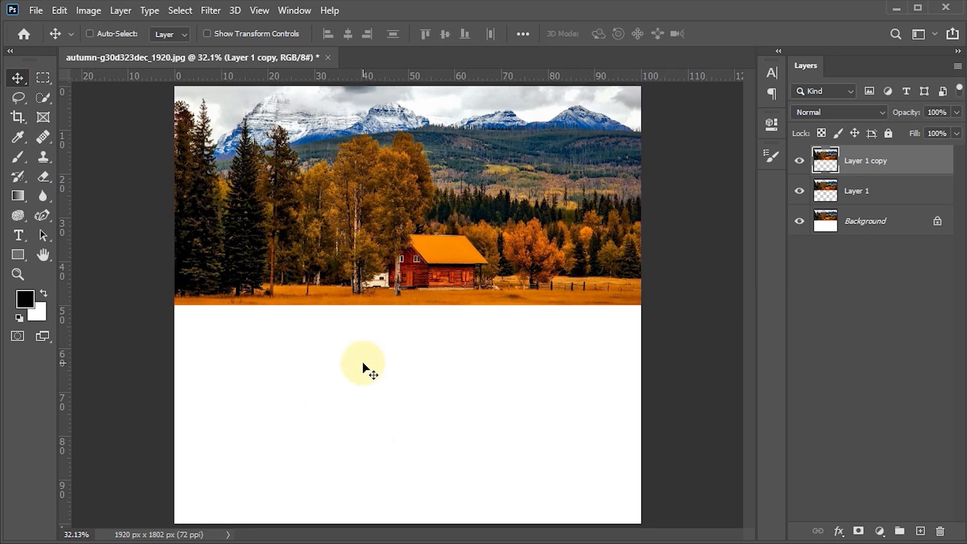
click(872, 229)
click(936, 221)
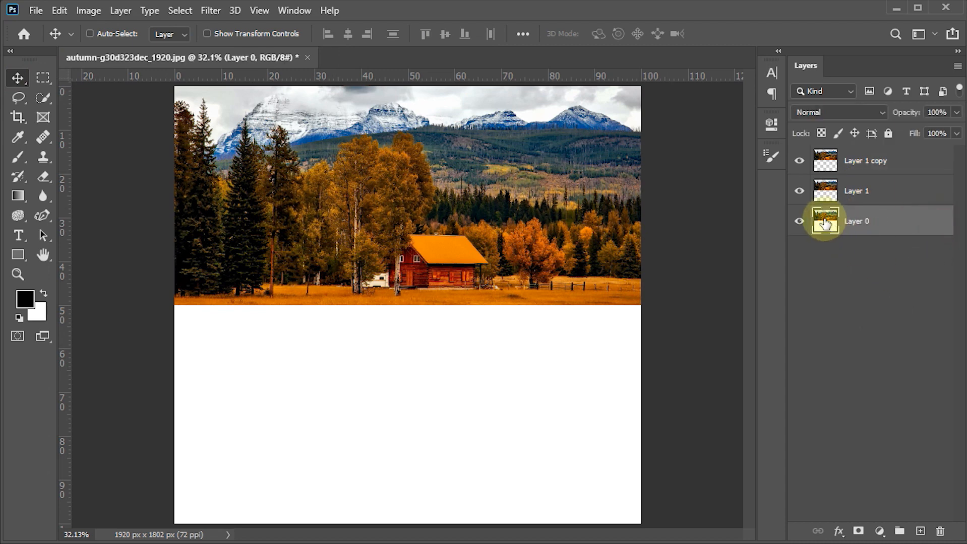
click(940, 531)
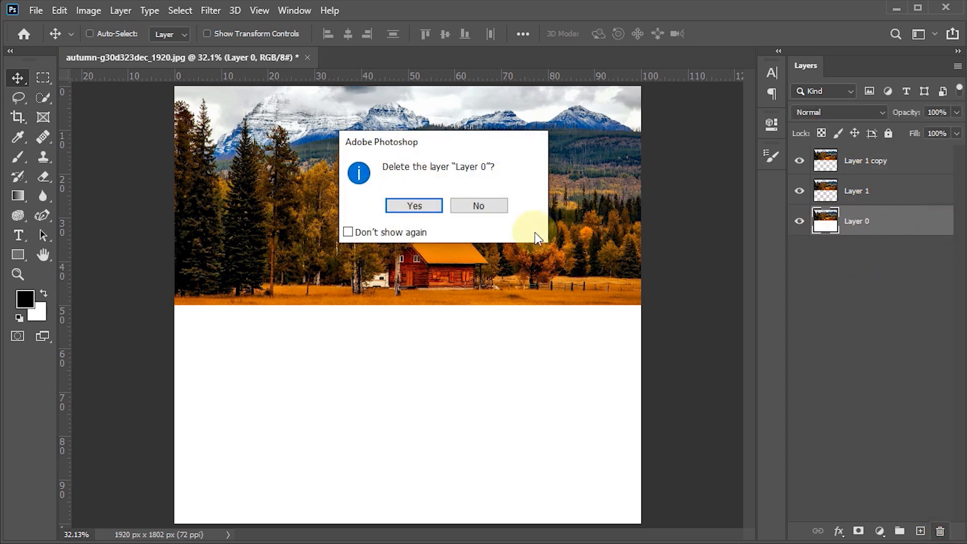
click(414, 206)
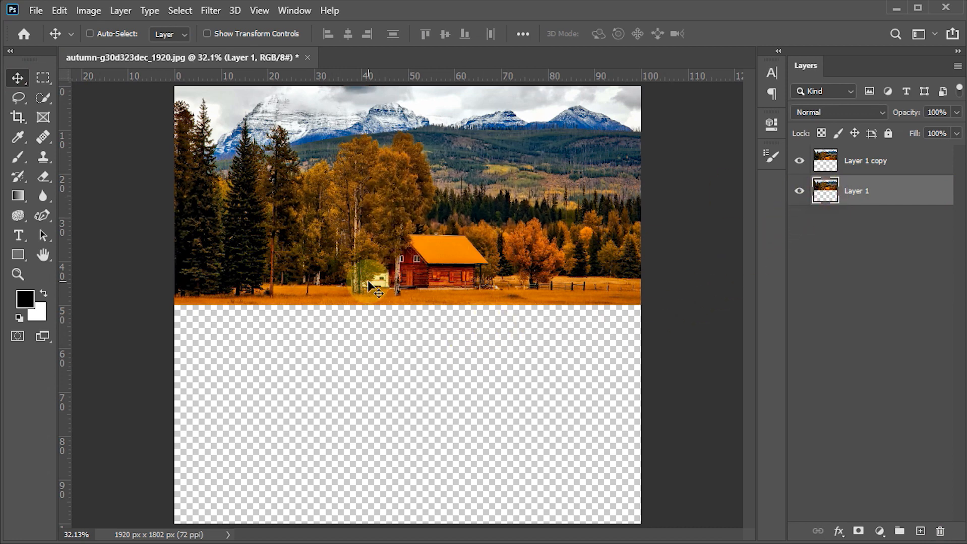
Step: Flip Layer 1 vertically and move it directly below the upright photo to fill the empty half of the canvas
key(ctrl+t)
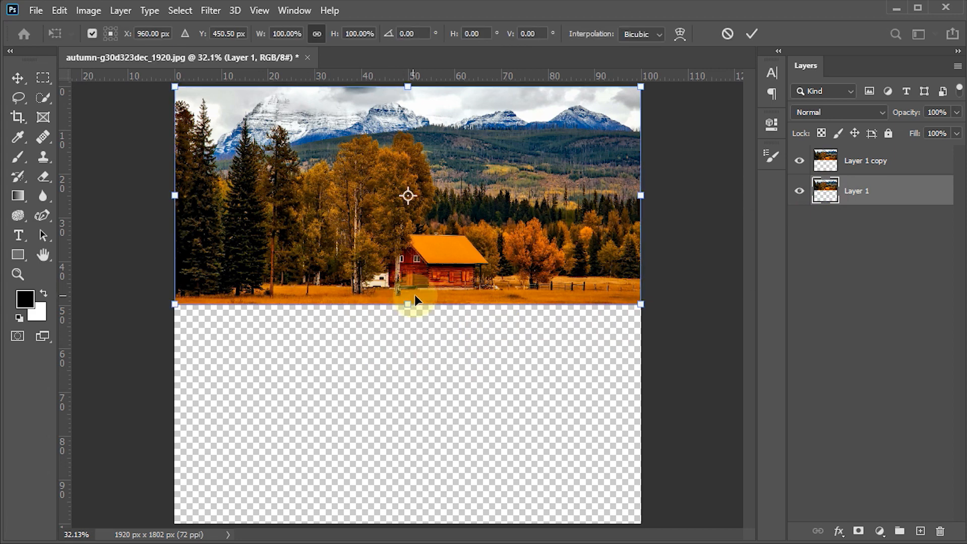
right_click(417, 243)
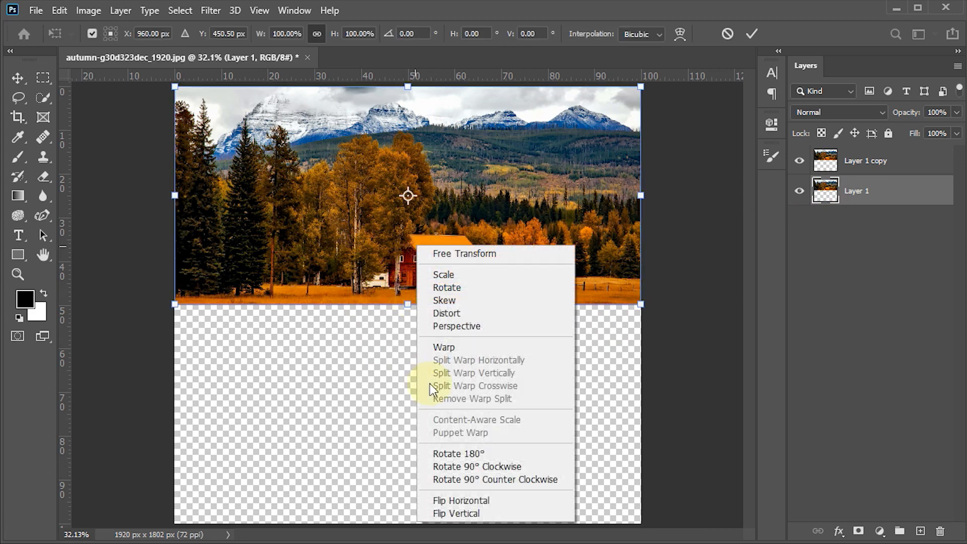
click(447, 514)
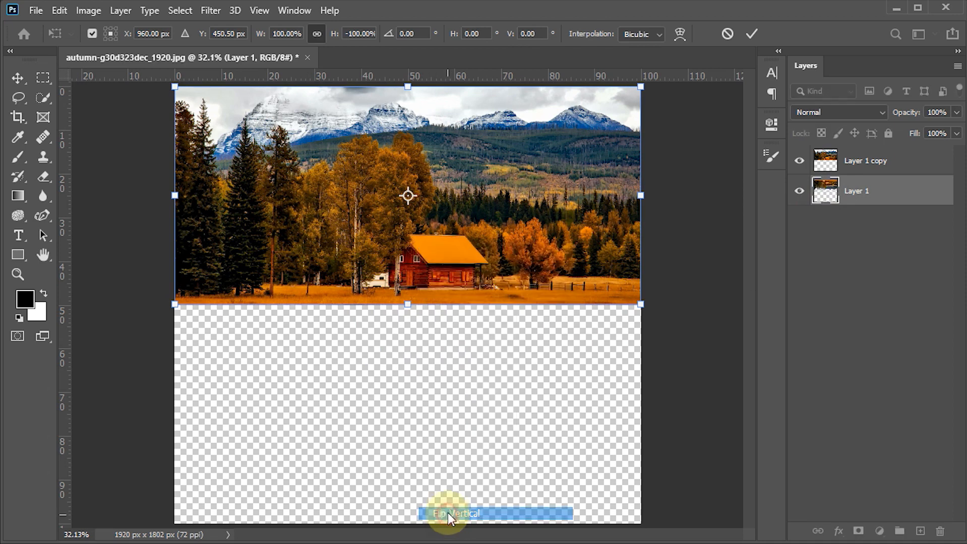
drag(465, 132, 461, 350)
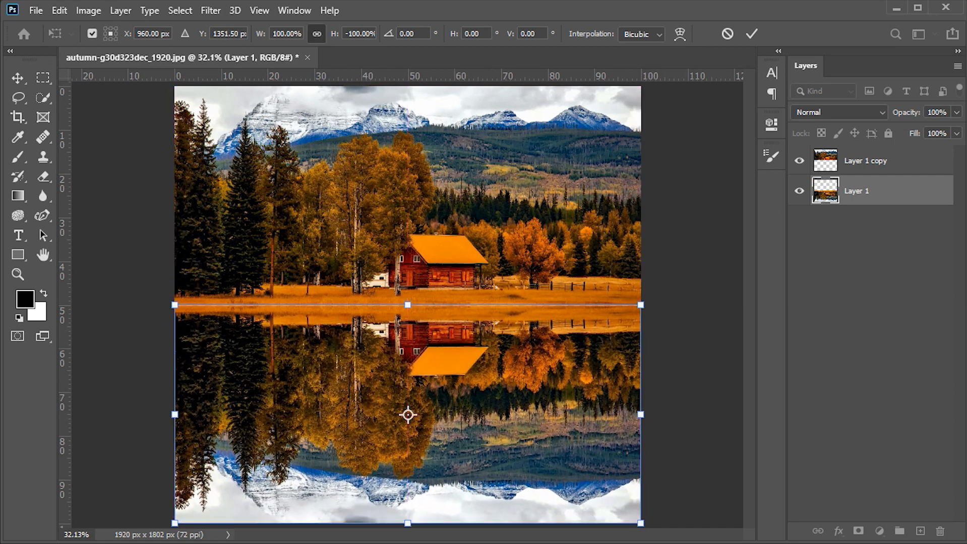
click(751, 34)
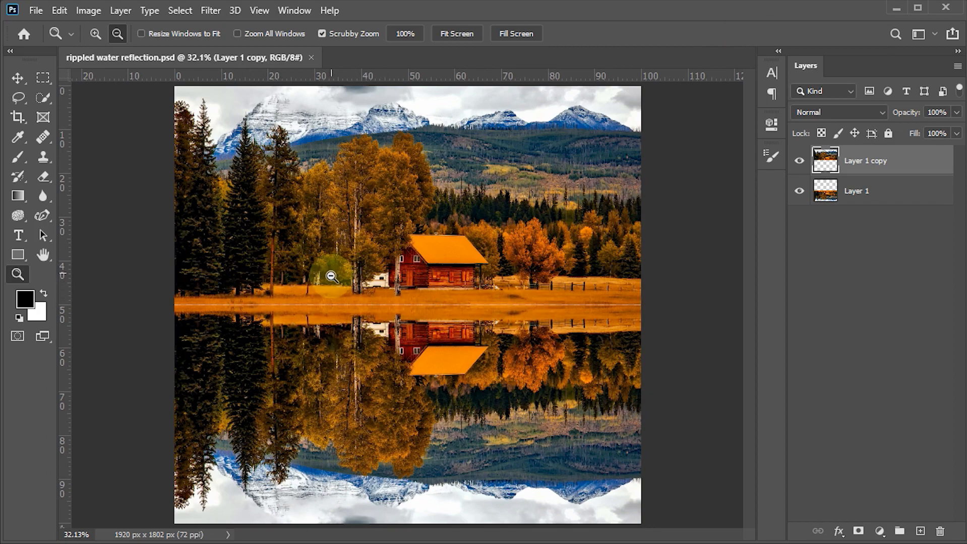
drag(330, 272, 393, 384)
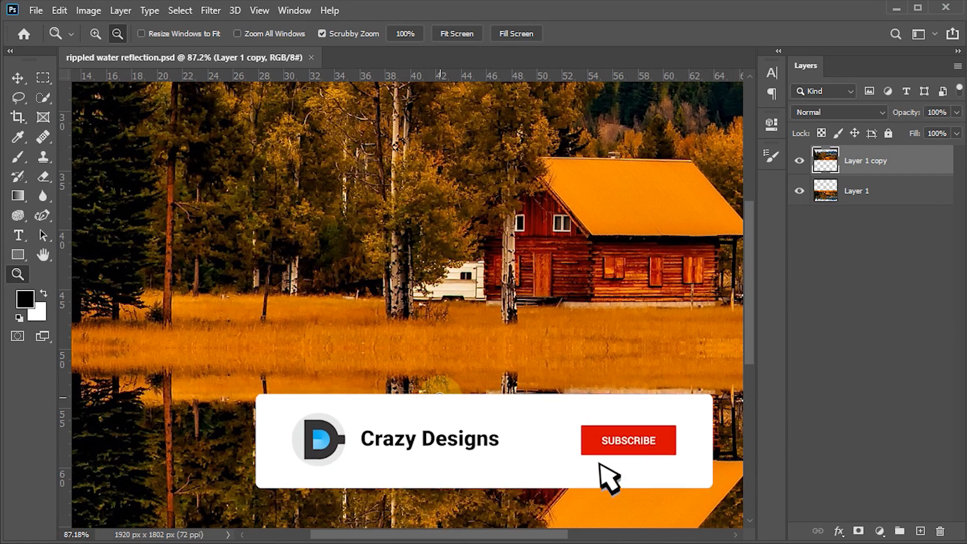
key(ctrl+0)
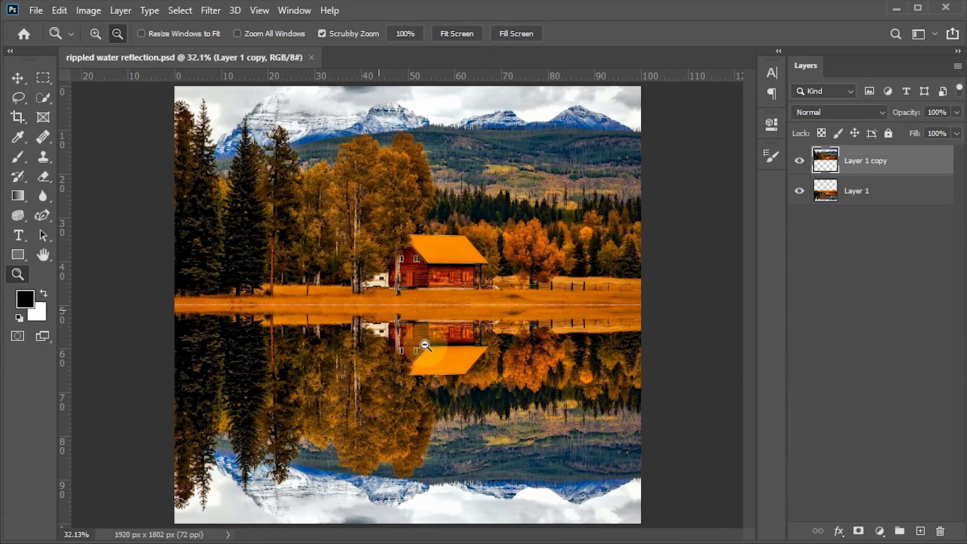
Step: Add a new layer above the photo layers, fill it with white and render Clouds on it
click(920, 533)
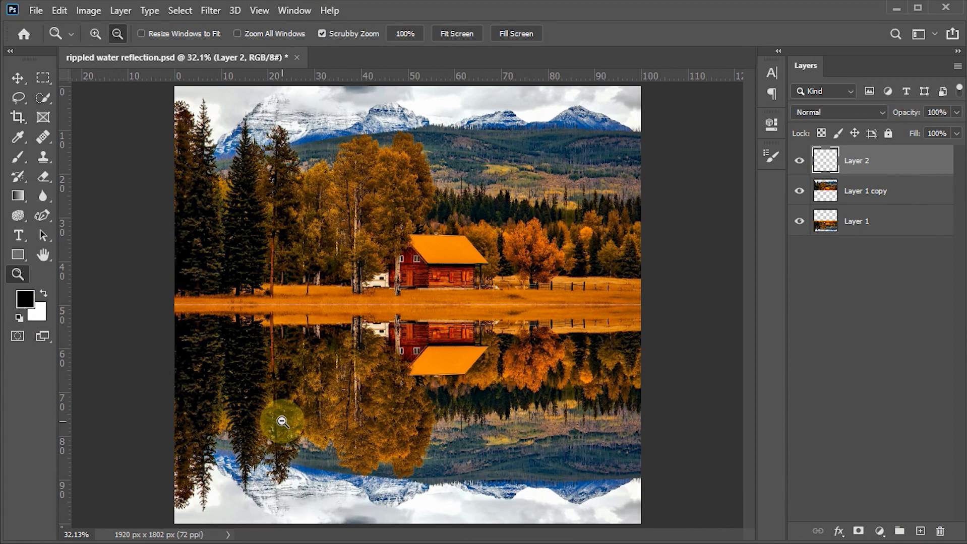
key(ctrl+BackSpace)
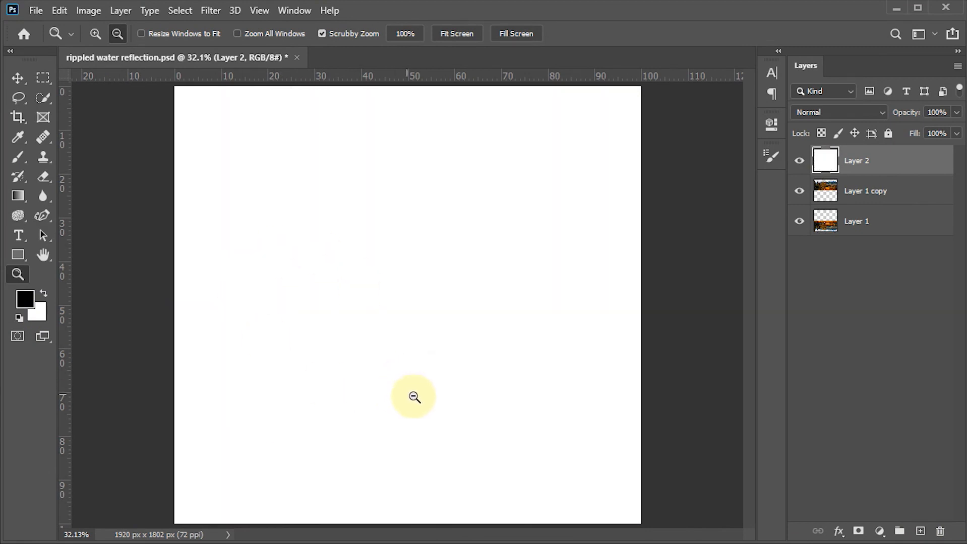
click(212, 11)
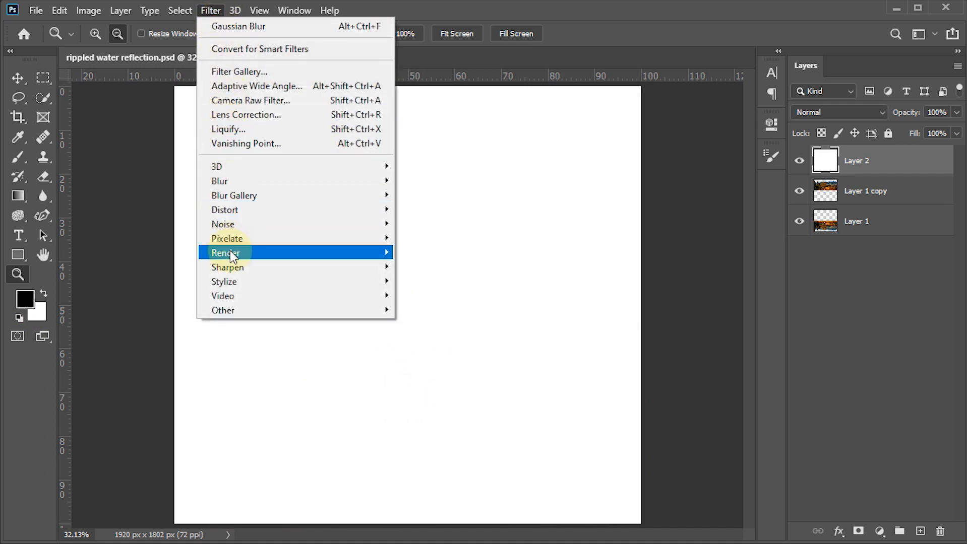
mouse_move(229, 250)
click(408, 303)
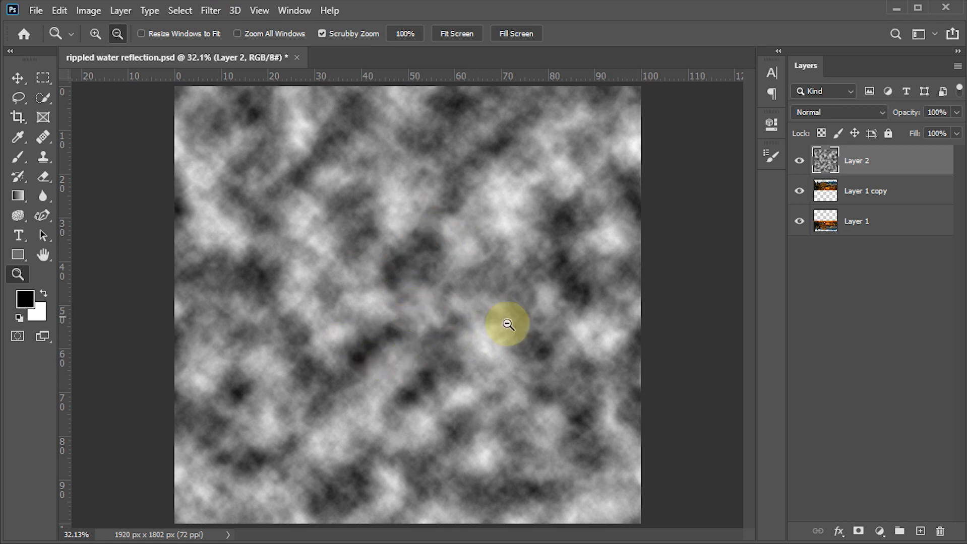
Step: Brighten the clouds layer with Levels, setting the midtone input level to 2
key(ctrl+l)
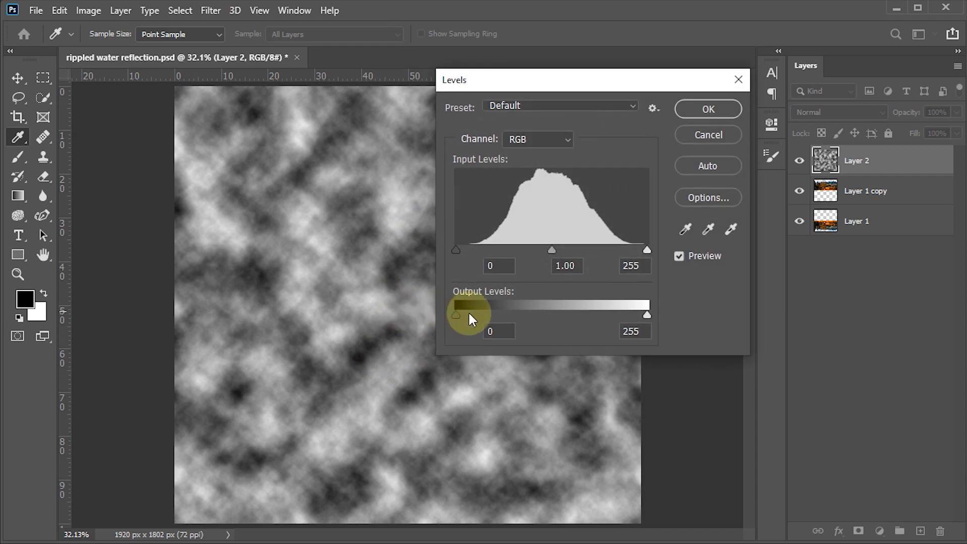
drag(577, 267, 553, 285)
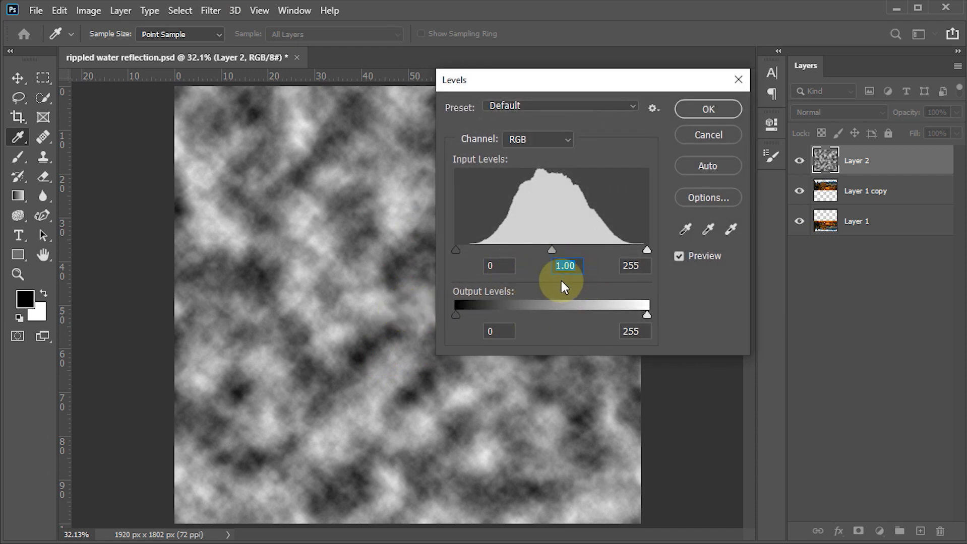
text(2)
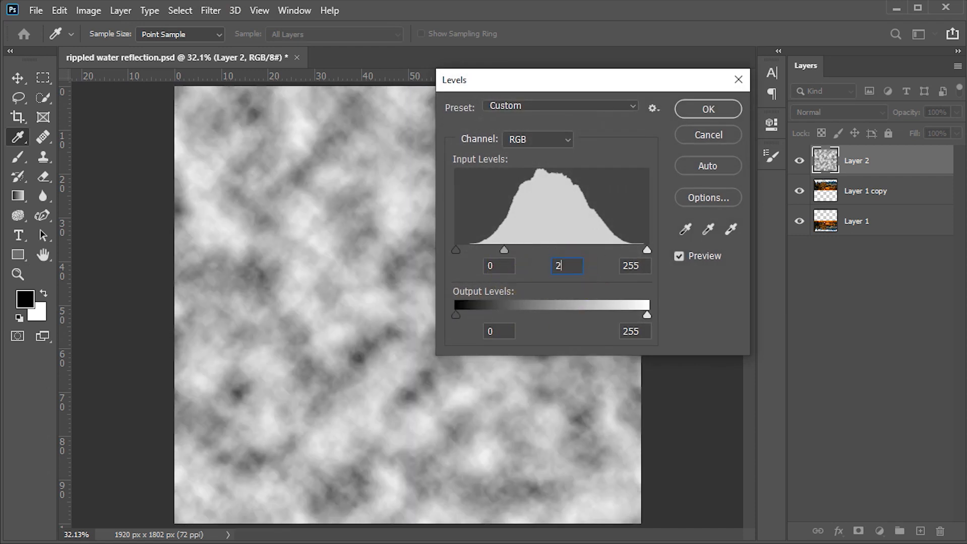
click(694, 108)
key(z)
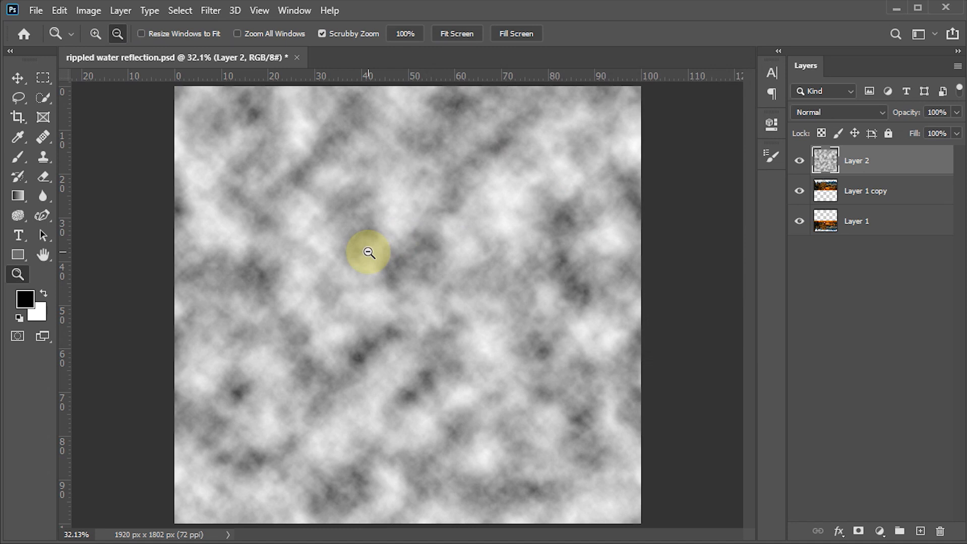
Step: Convert the clouds layer to a smart object and apply the Twirl filter with an angle of 200°
right_click(905, 162)
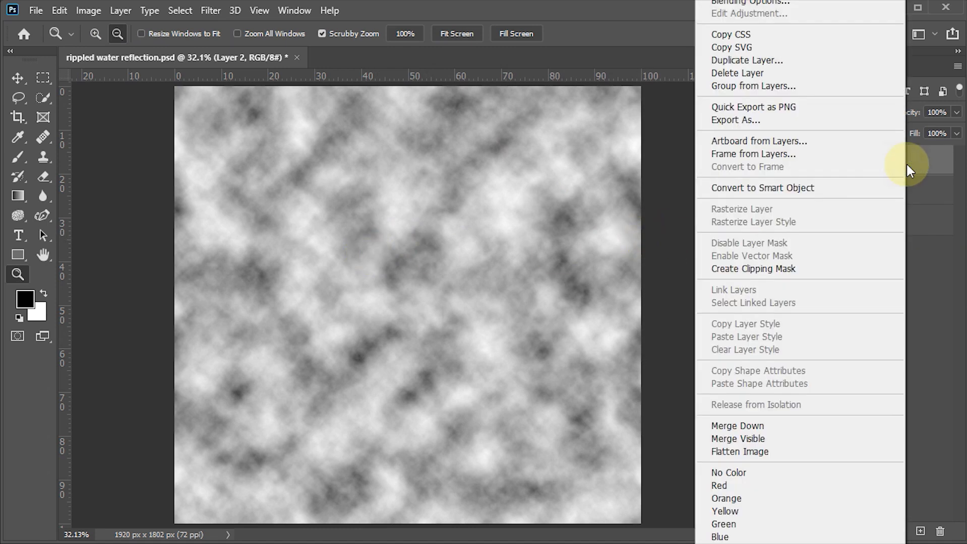
click(815, 188)
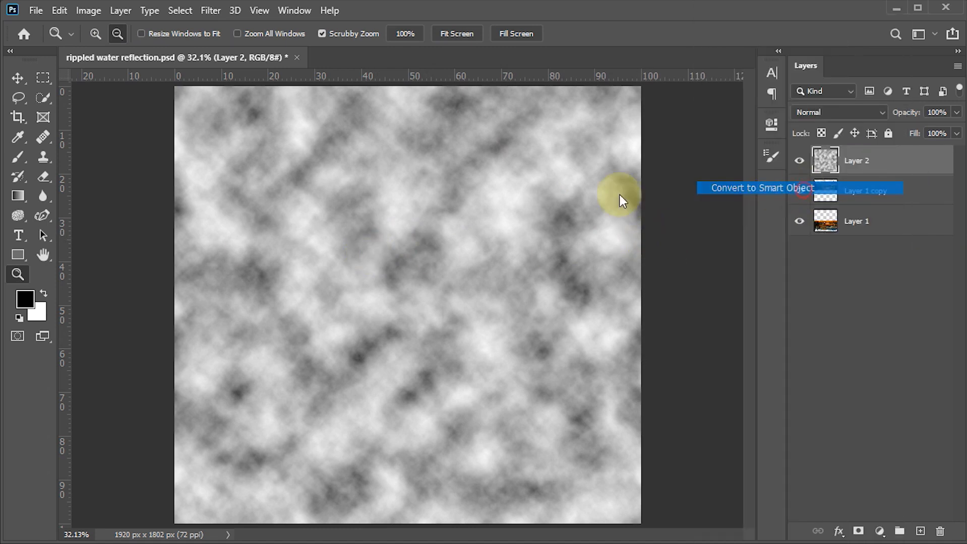
click(15, 79)
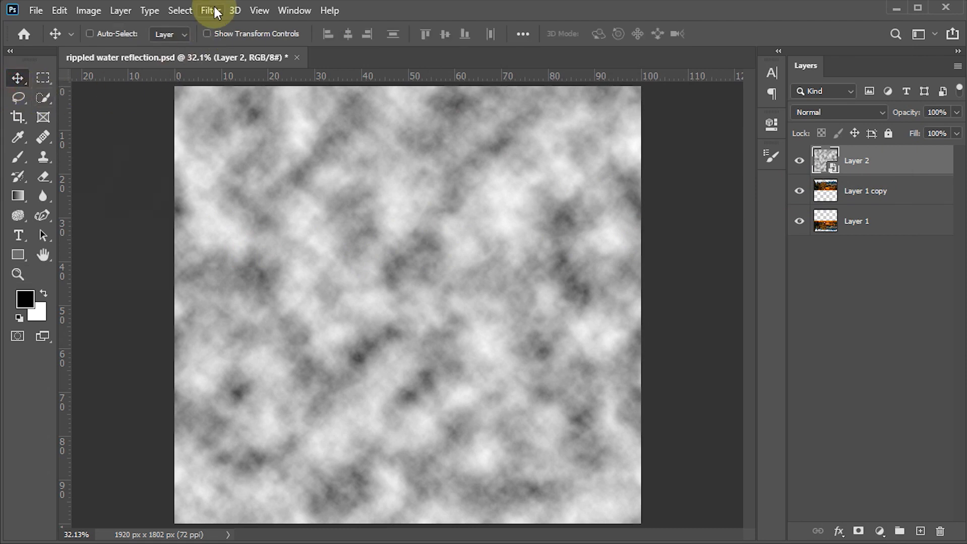
click(215, 11)
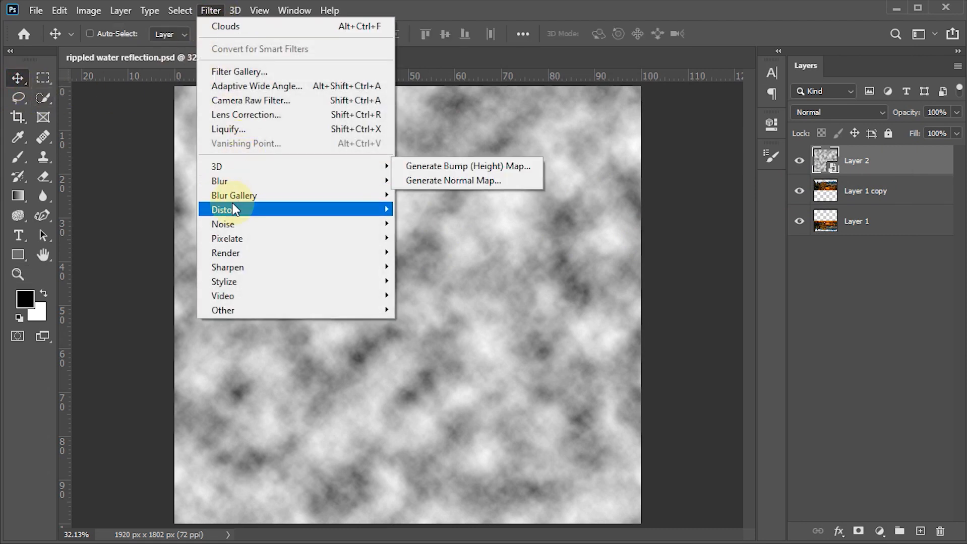
mouse_move(234, 212)
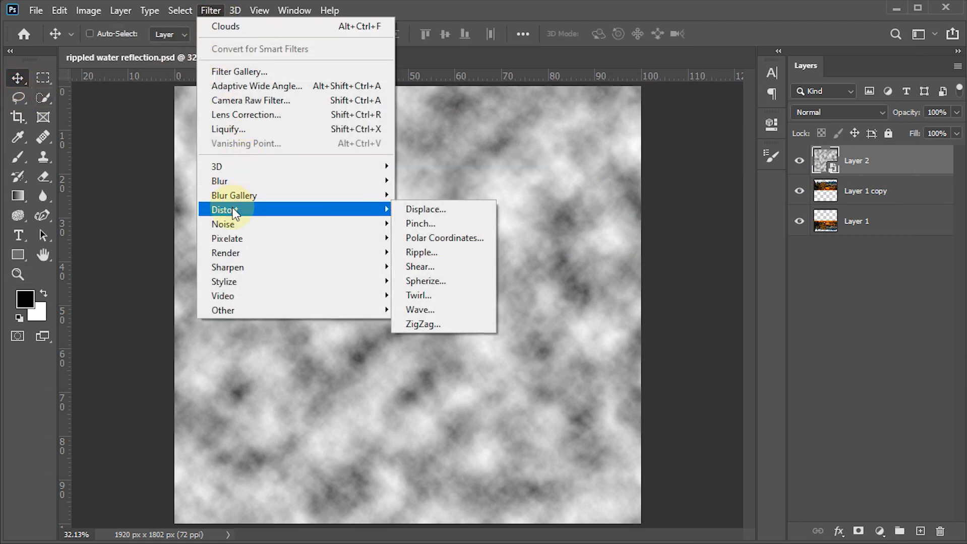
click(422, 295)
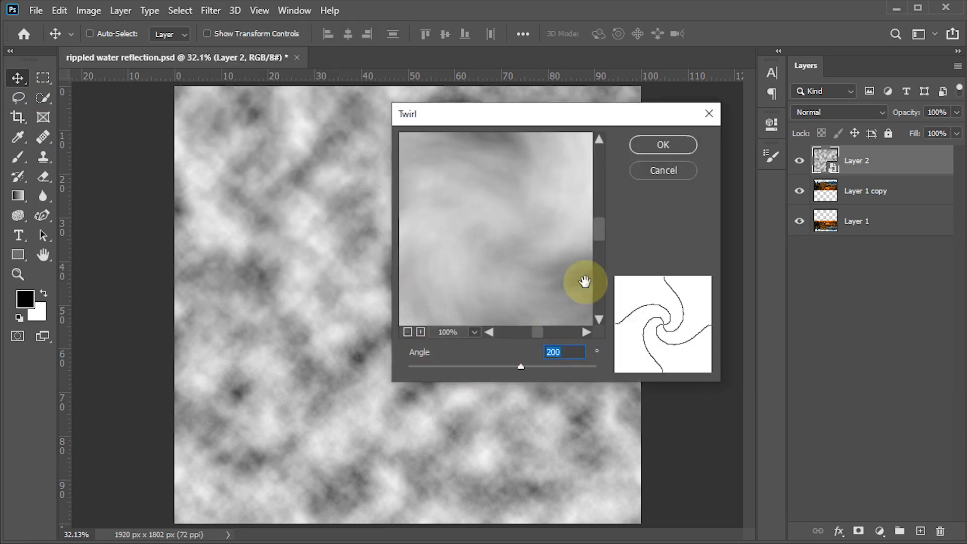
click(651, 144)
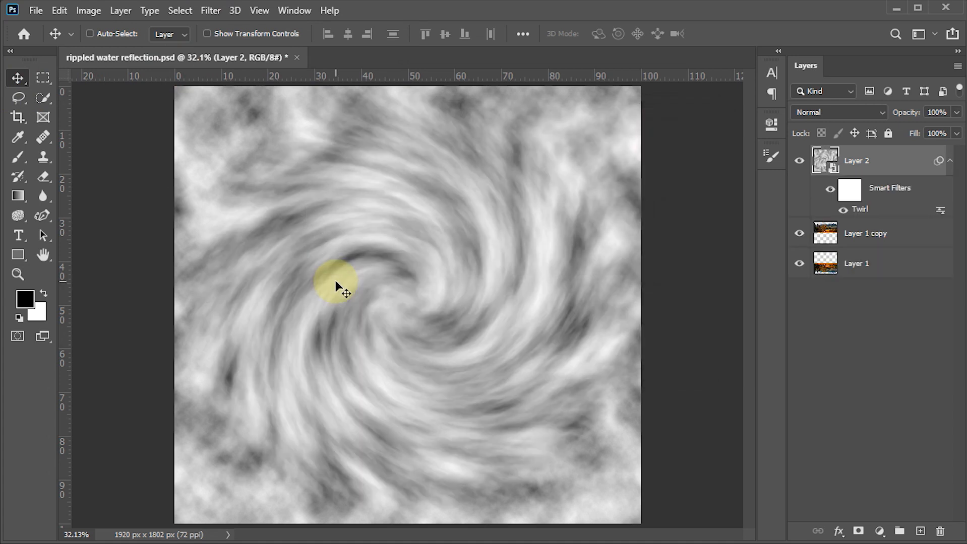
Step: Apply the ZigZag distortion to the twirled clouds with amount 80, ridges 20 and the Pond Ripples style
click(213, 11)
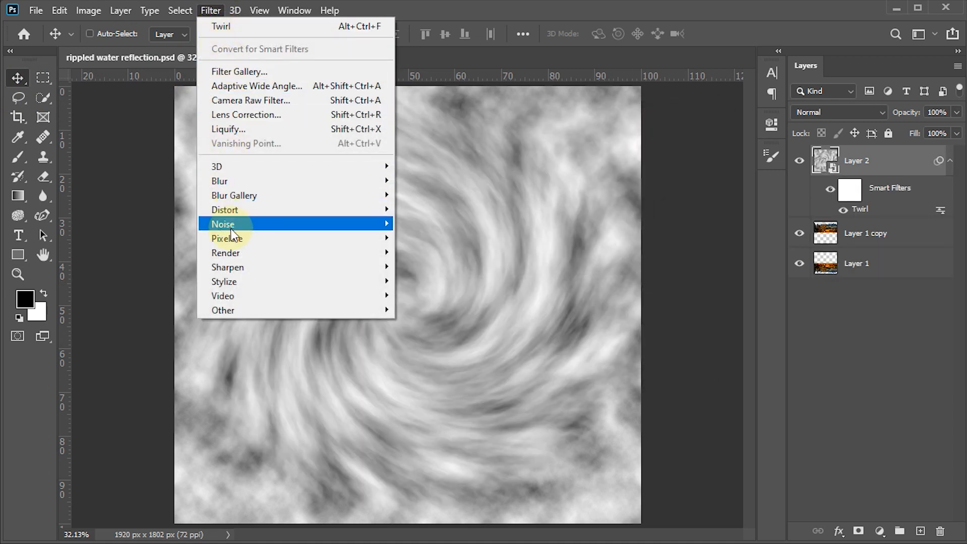
mouse_move(237, 208)
click(445, 323)
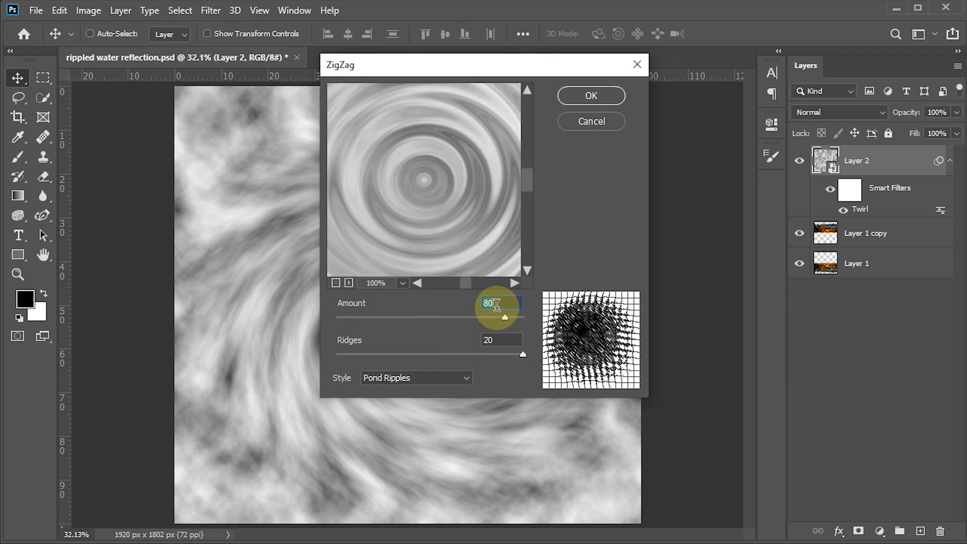
key(Tab)
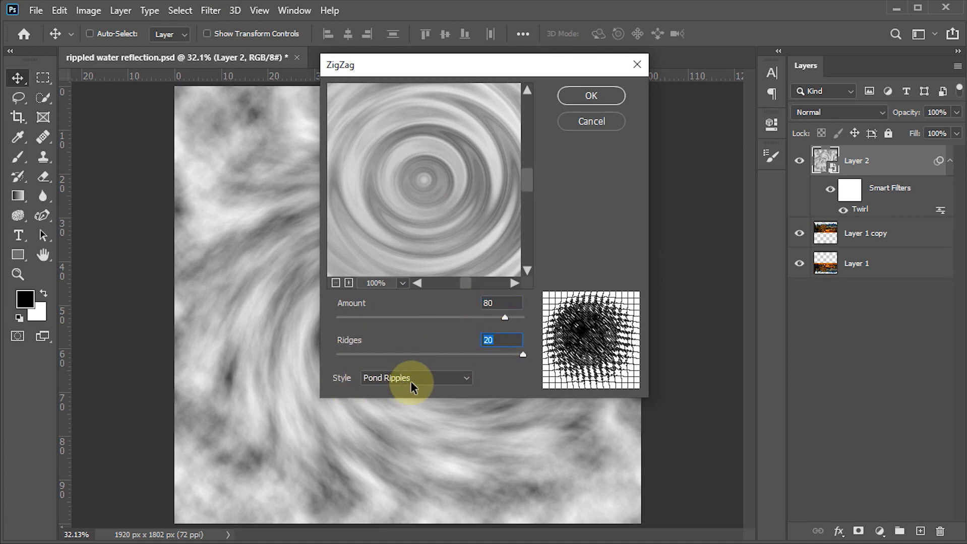
click(580, 94)
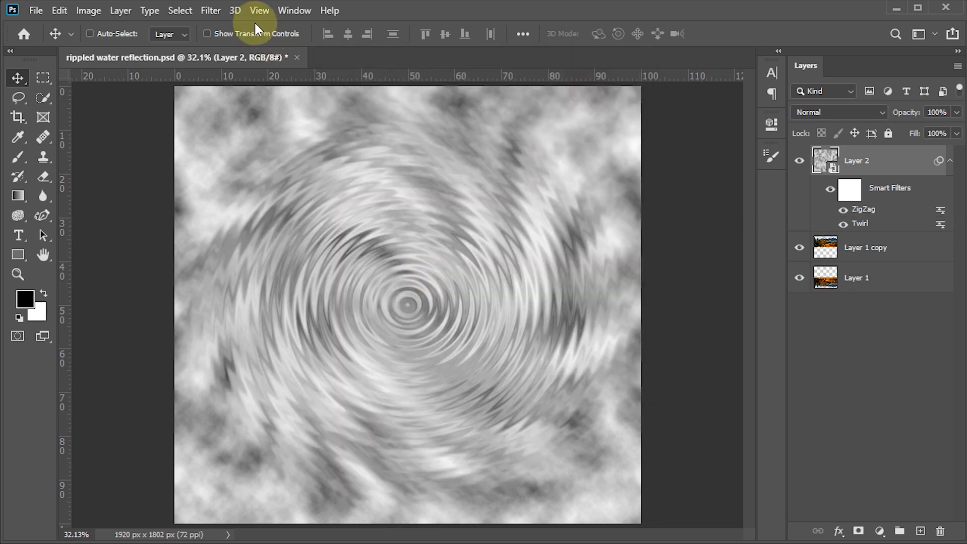
Step: Apply a Gaussian Blur of 2.5 pixels to the ripple layer and convert it, filters included, into a new smart object
click(216, 12)
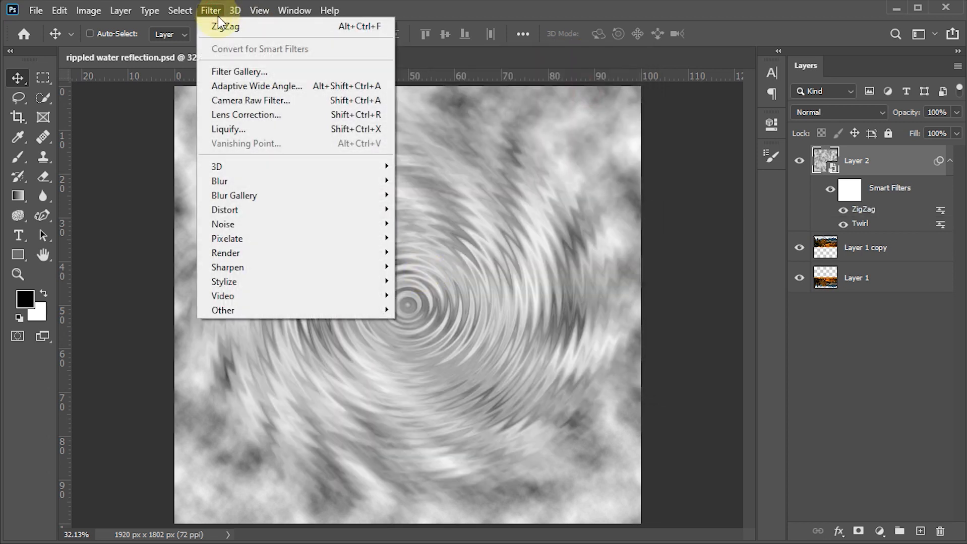
mouse_move(262, 187)
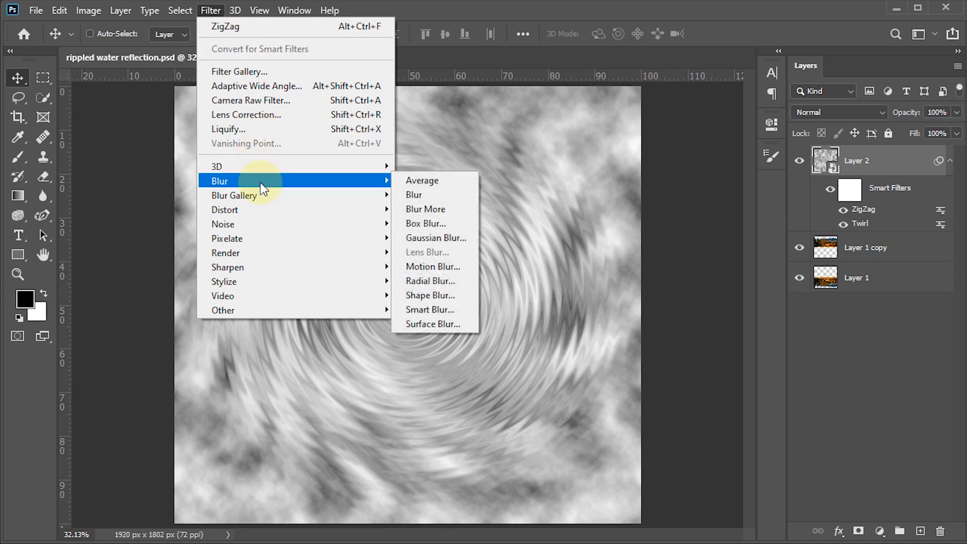
click(436, 238)
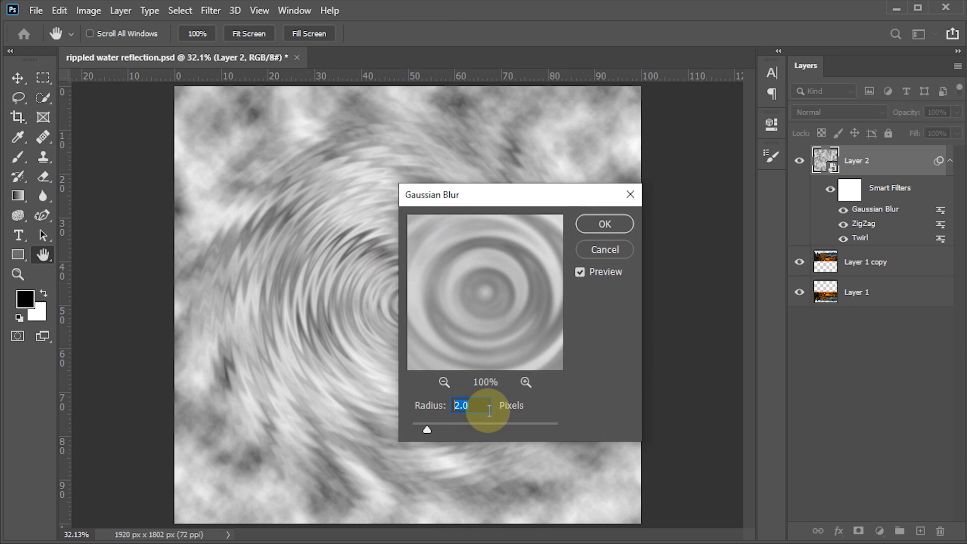
text(2.5)
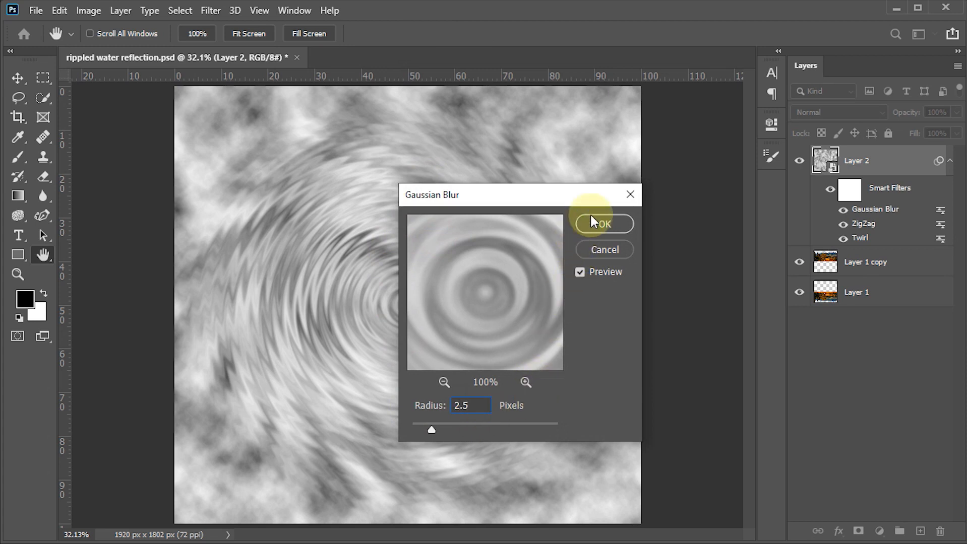
click(593, 224)
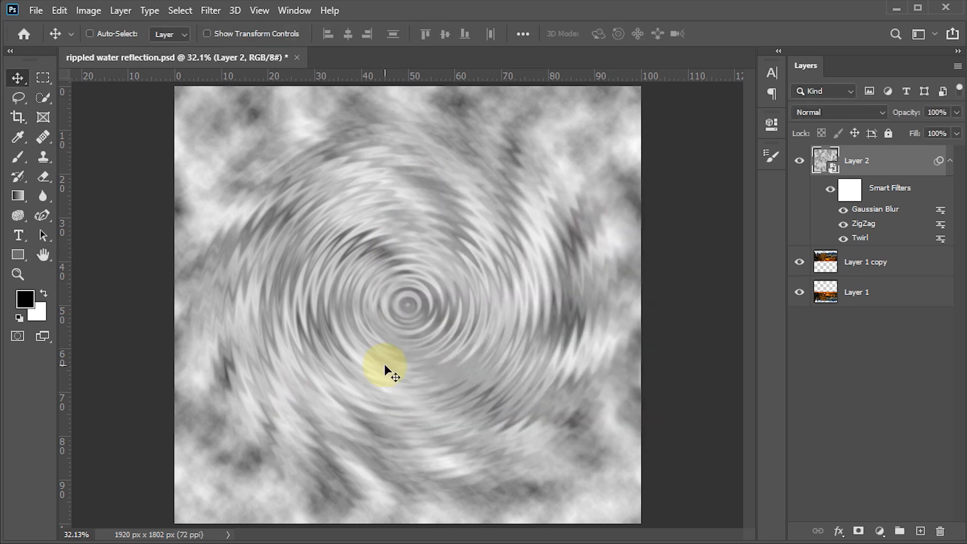
right_click(898, 160)
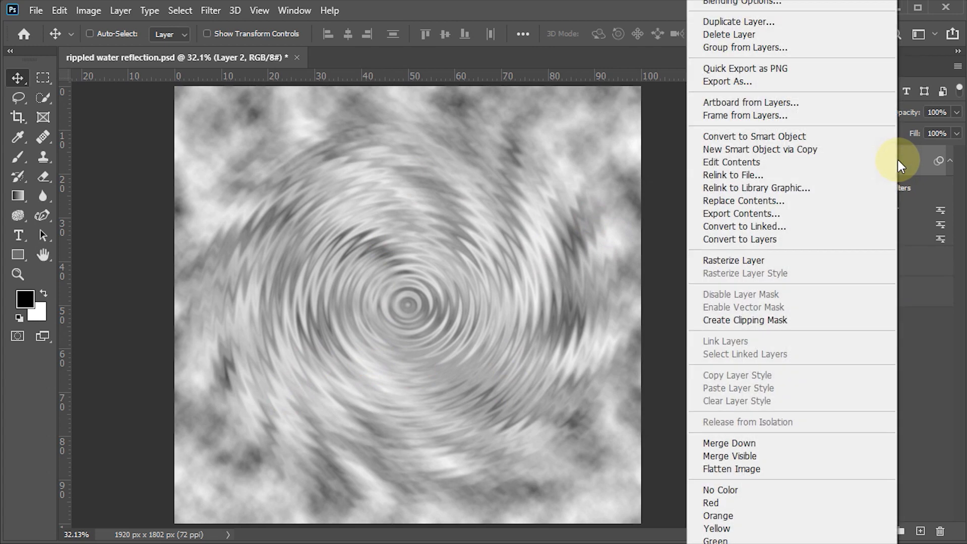
click(761, 136)
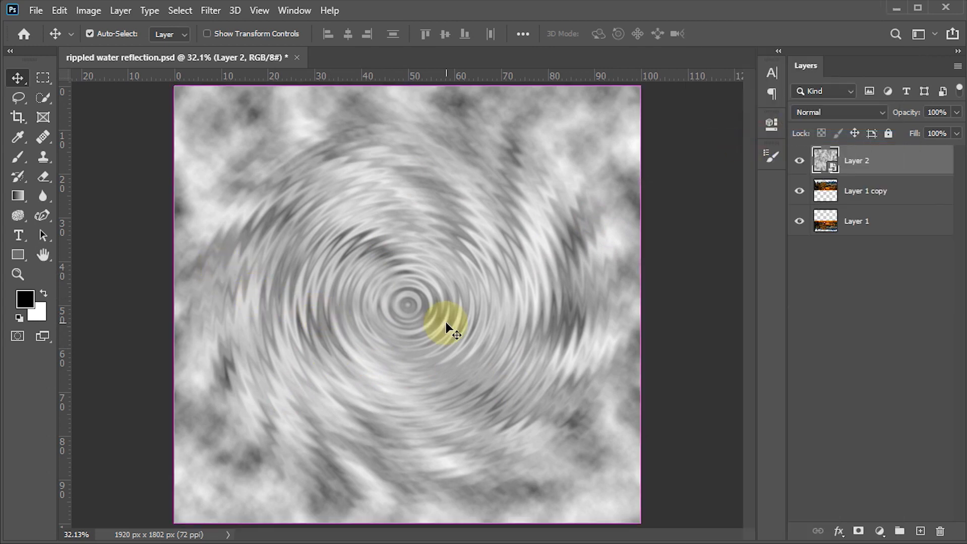
Step: Squash the ripple layer to 50% height so it covers only the reflected half of the canvas, and save the document
key(ctrl+t)
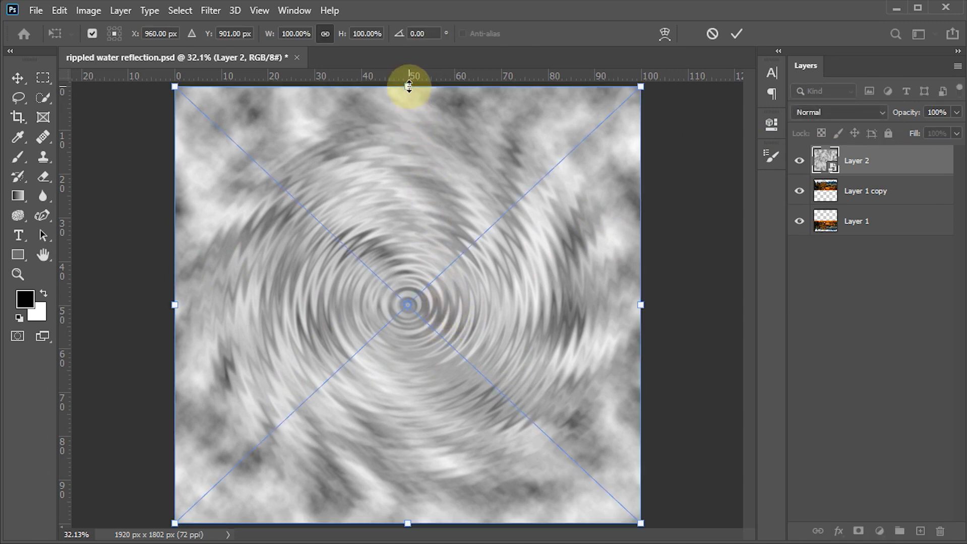
drag(408, 87, 408, 100)
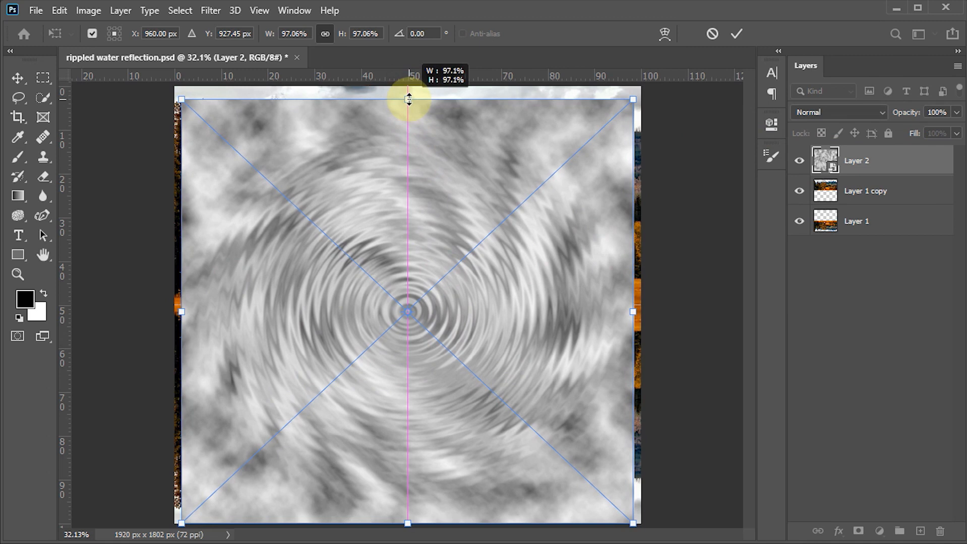
drag(408, 99, 408, 302)
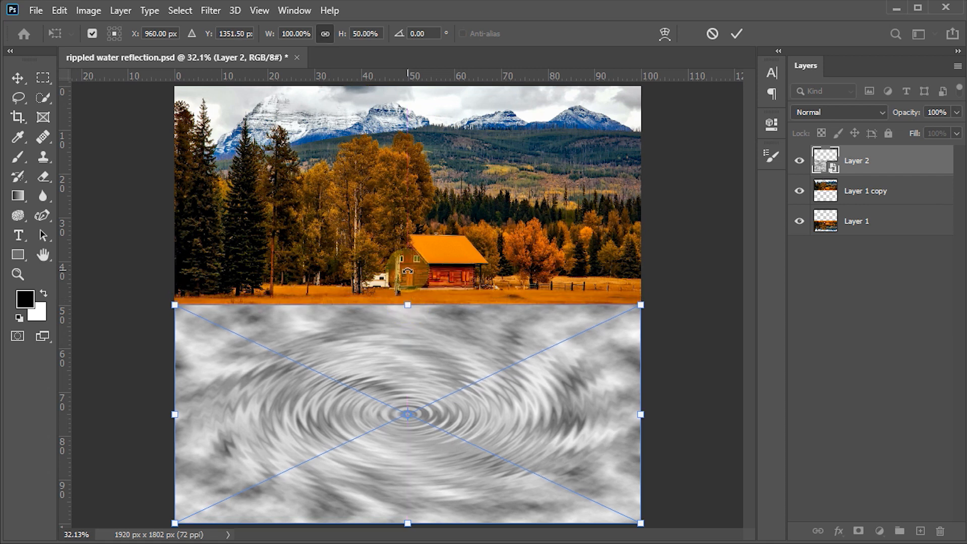
click(737, 33)
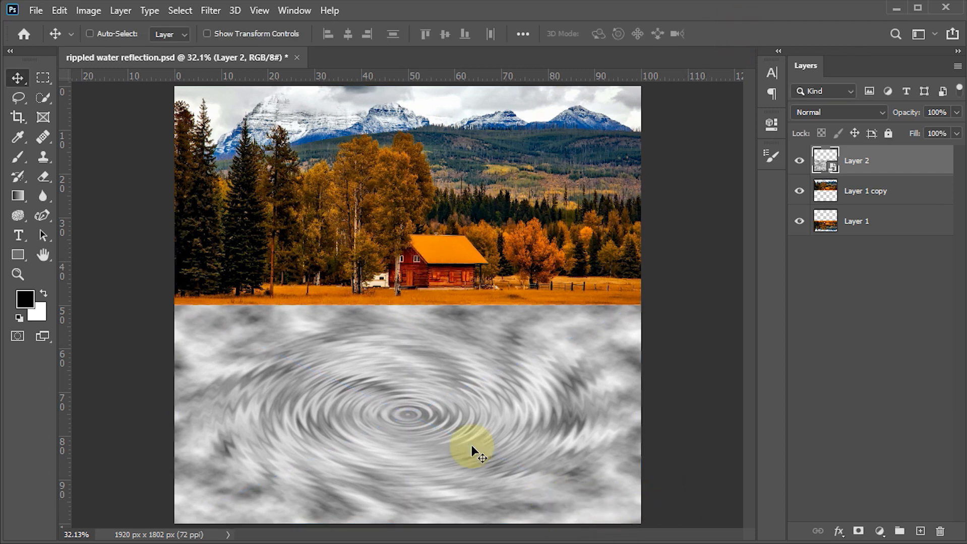
key(ctrl+s)
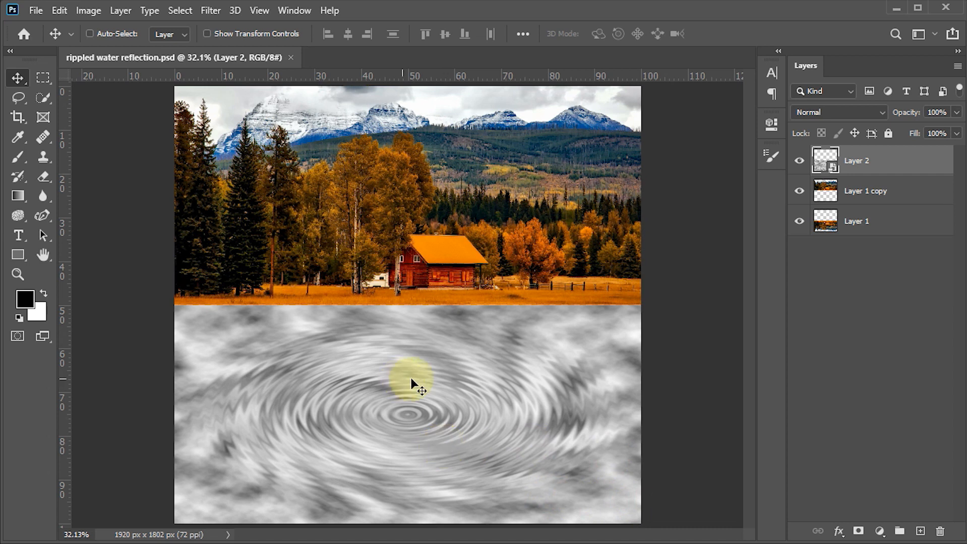
Step: Distort the ripple layer in perspective, widening its lower edge to about 284% width and reducing its height to about 41%
key(ctrl+t)
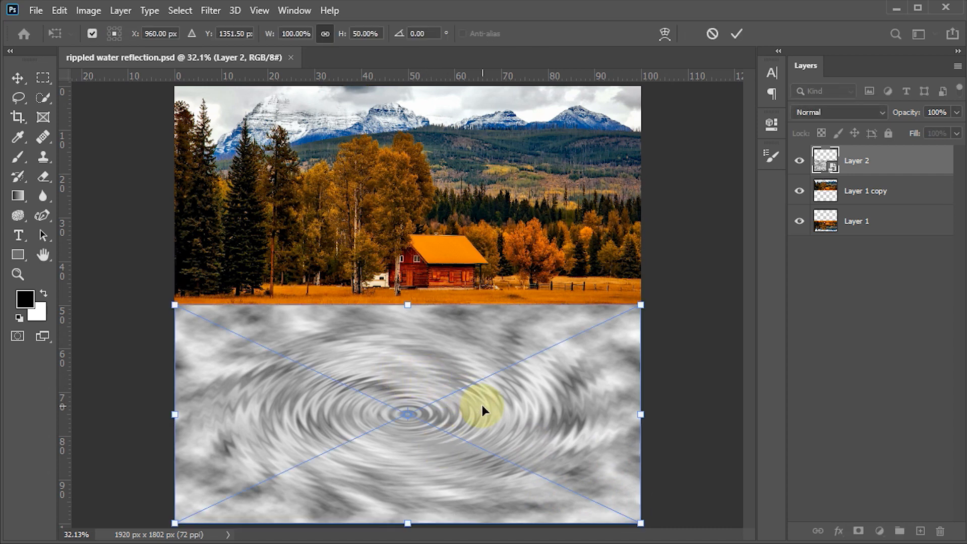
scroll(482, 405, down, 1)
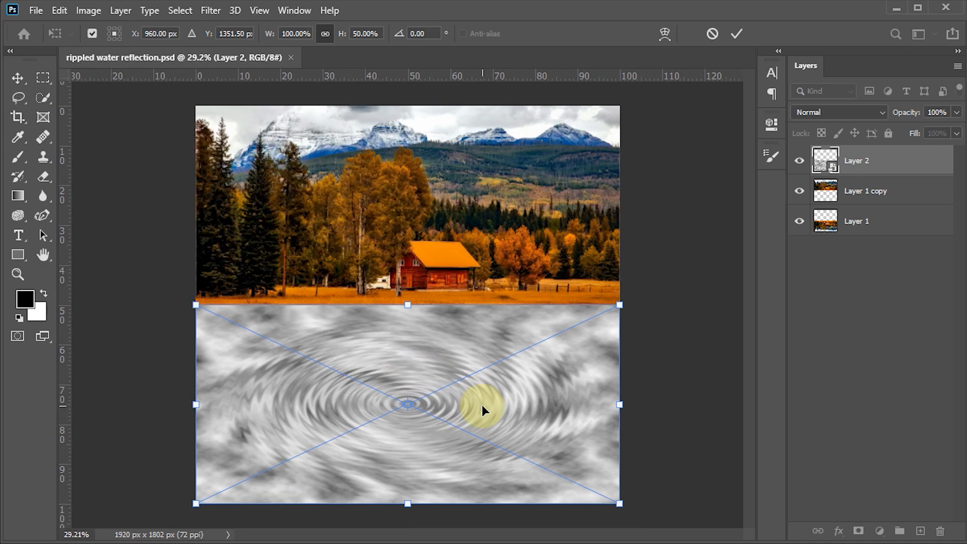
scroll(482, 406, down, 1)
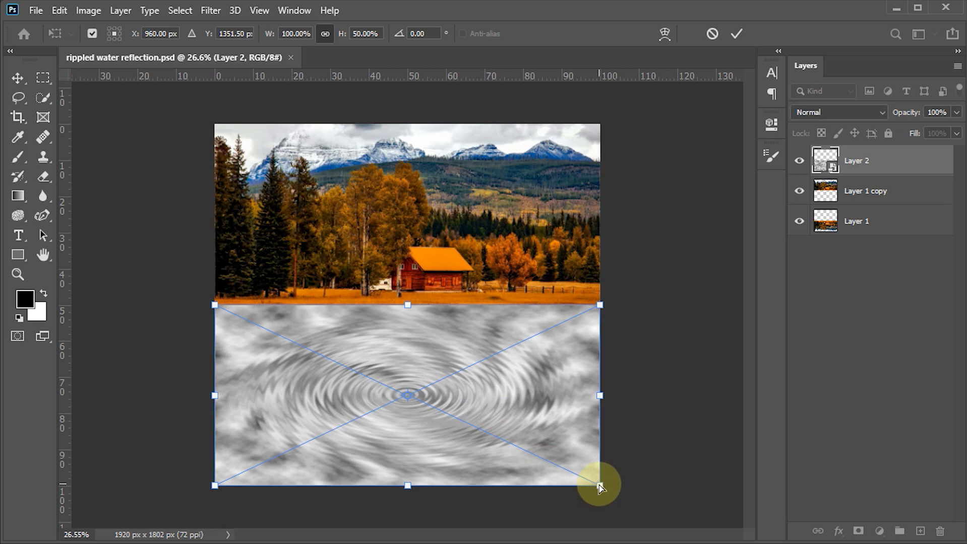
drag(599, 487, 962, 461)
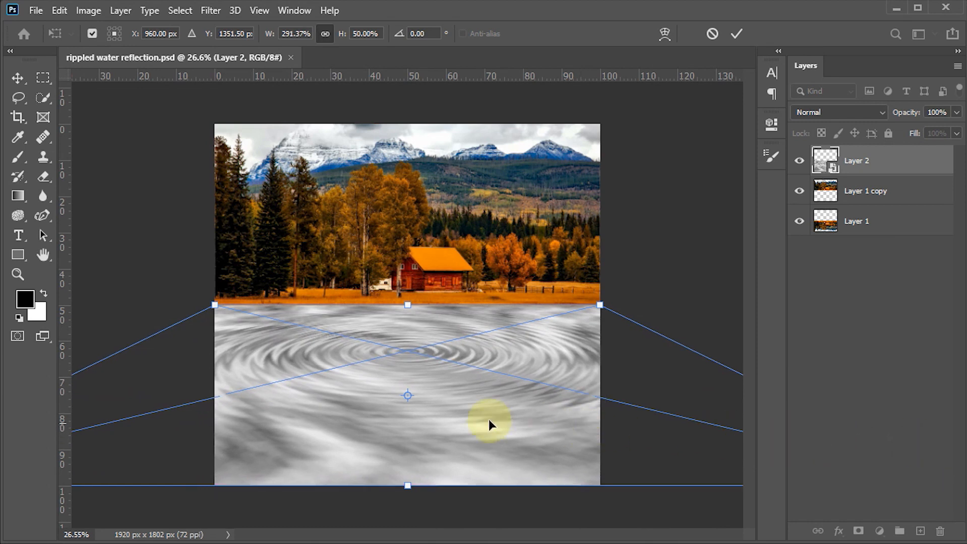
drag(411, 483, 410, 458)
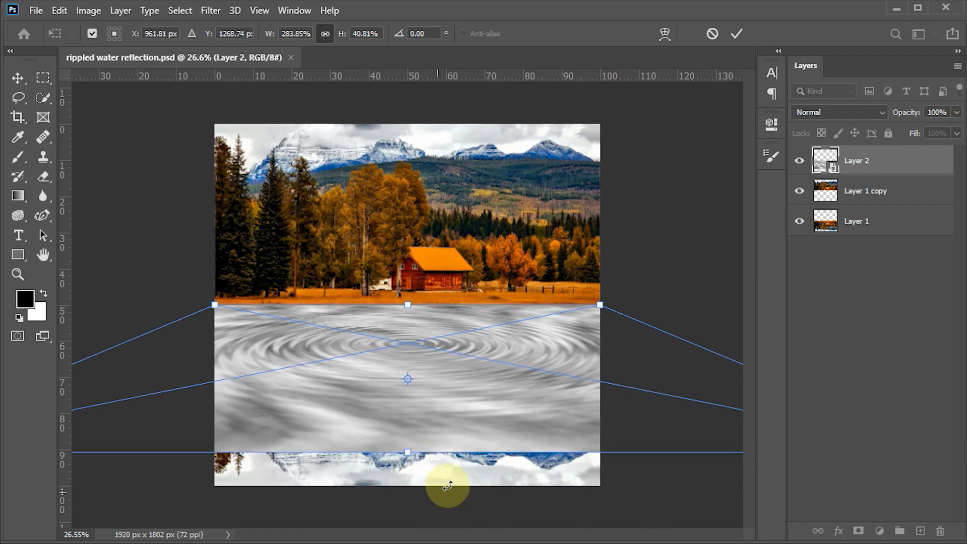
click(737, 37)
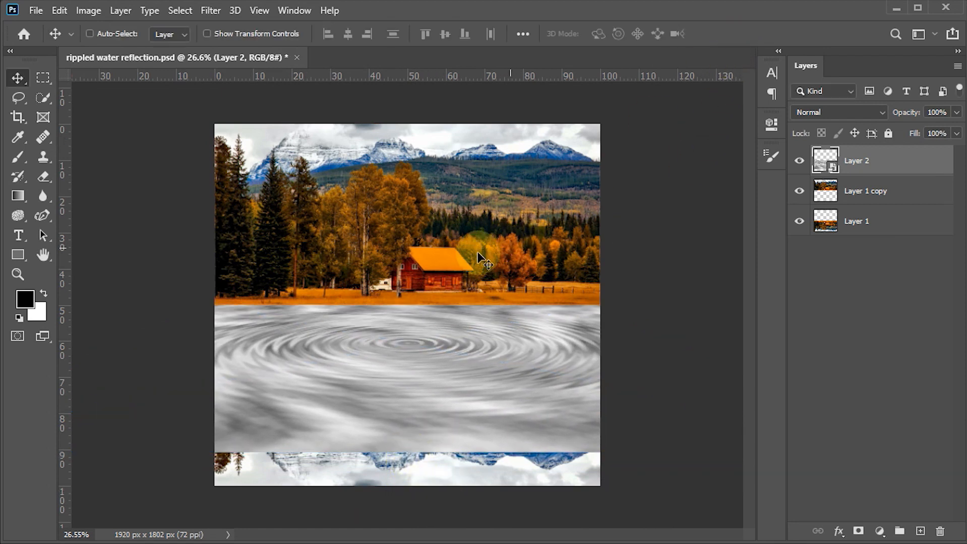
key(ctrl+t)
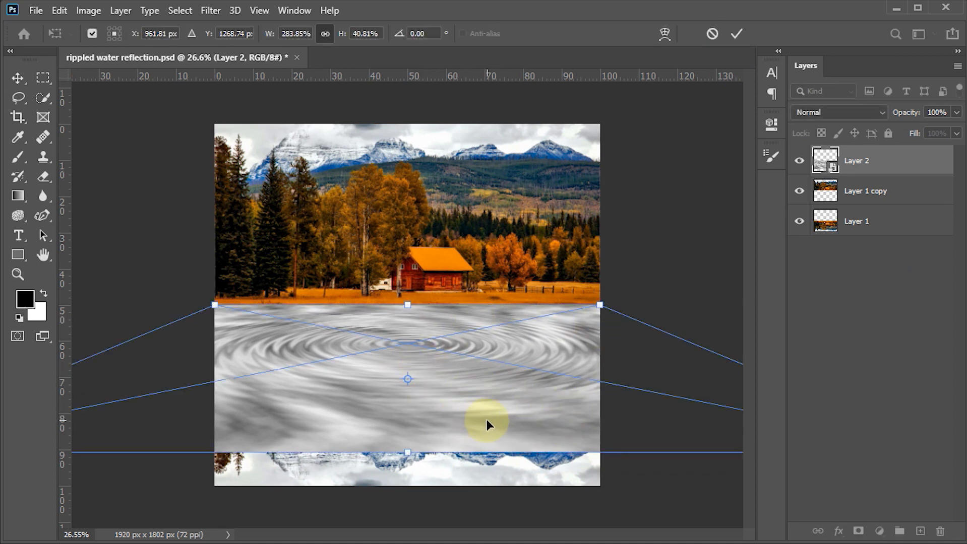
key(Return)
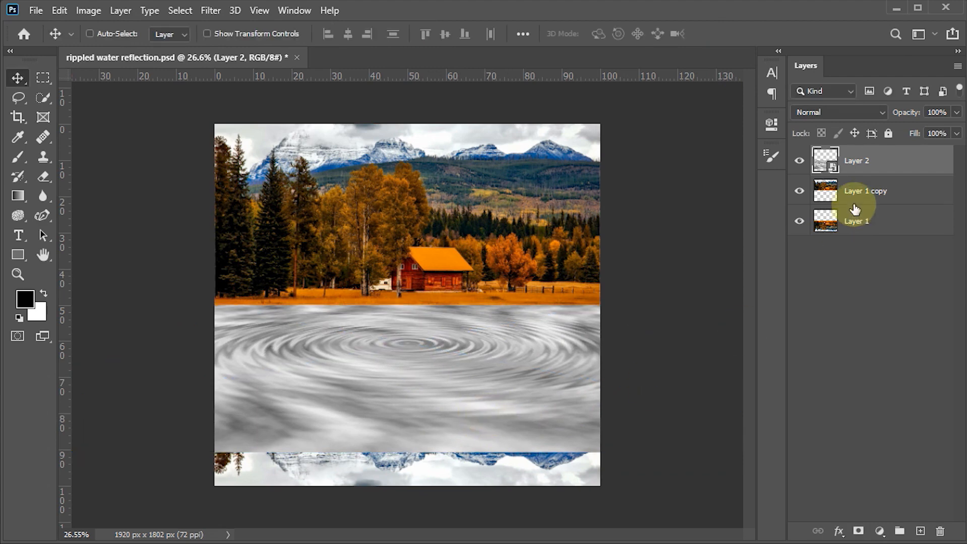
Step: Rasterize the ripple layer, crop away everything outside the canvas, and check the layer's transform bounds
right_click(895, 166)
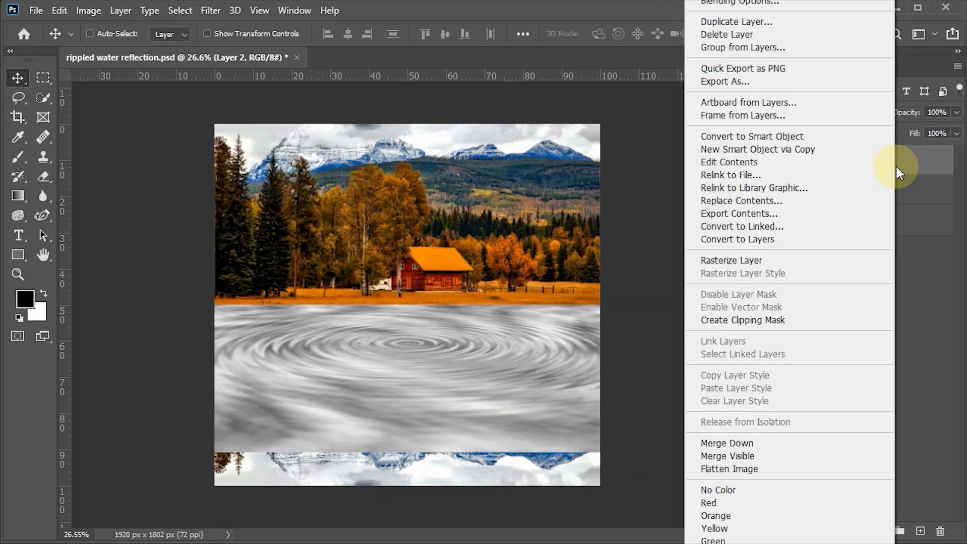
click(750, 264)
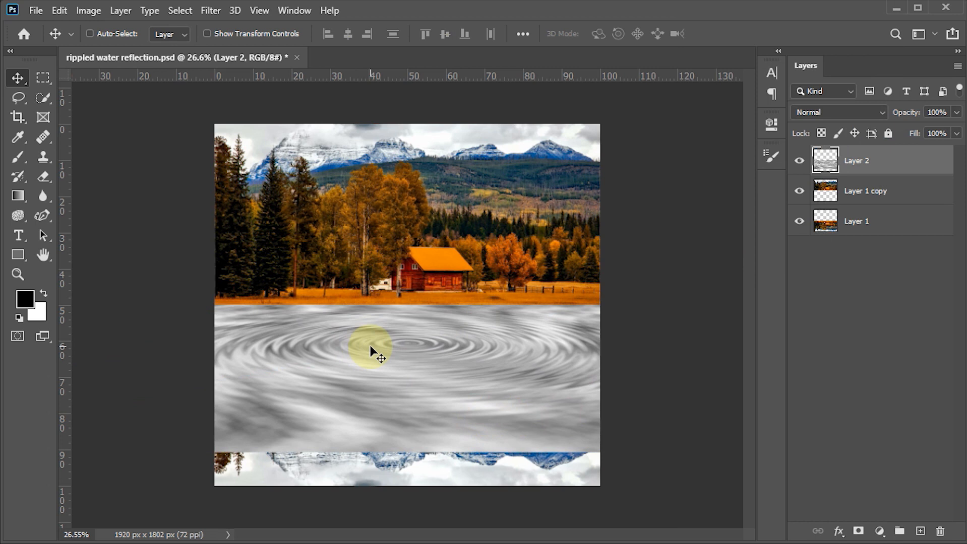
key(ctrl+a)
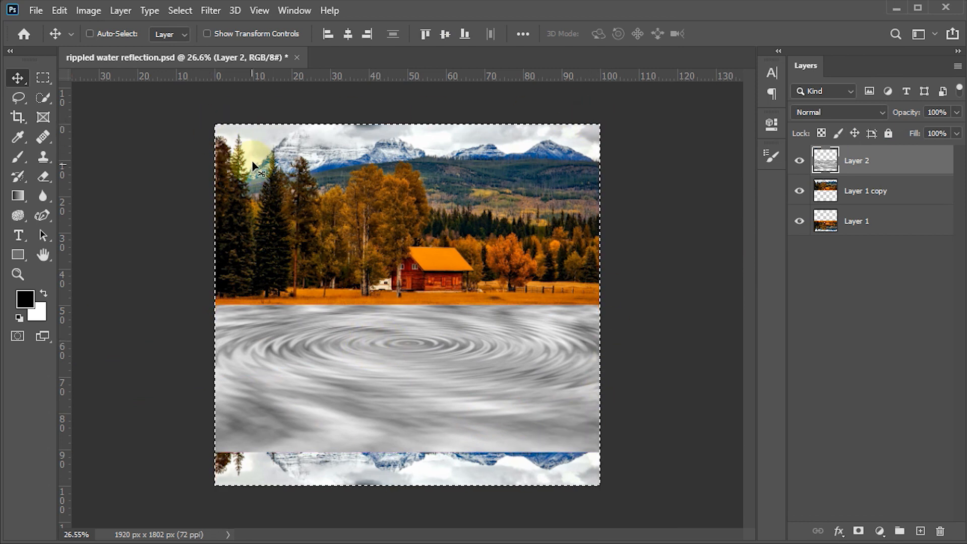
click(93, 9)
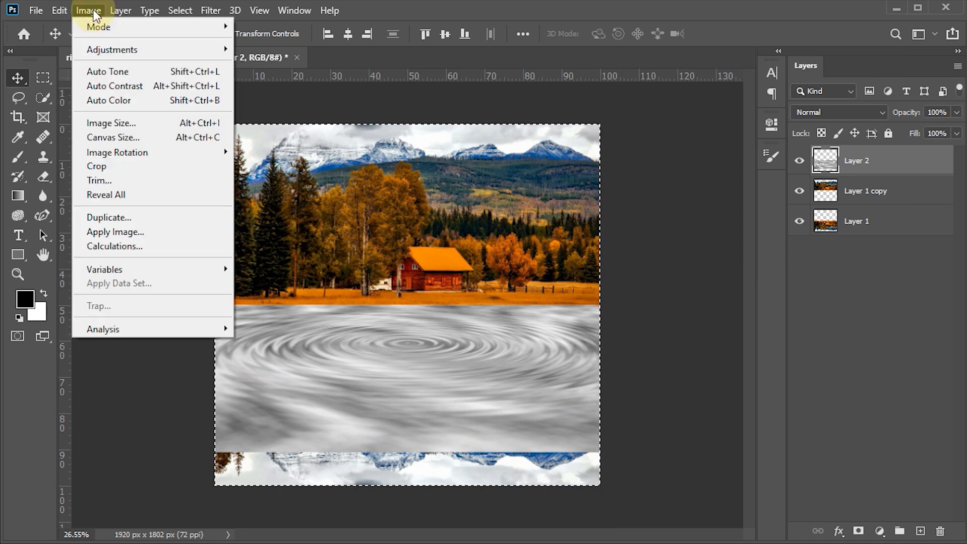
click(101, 166)
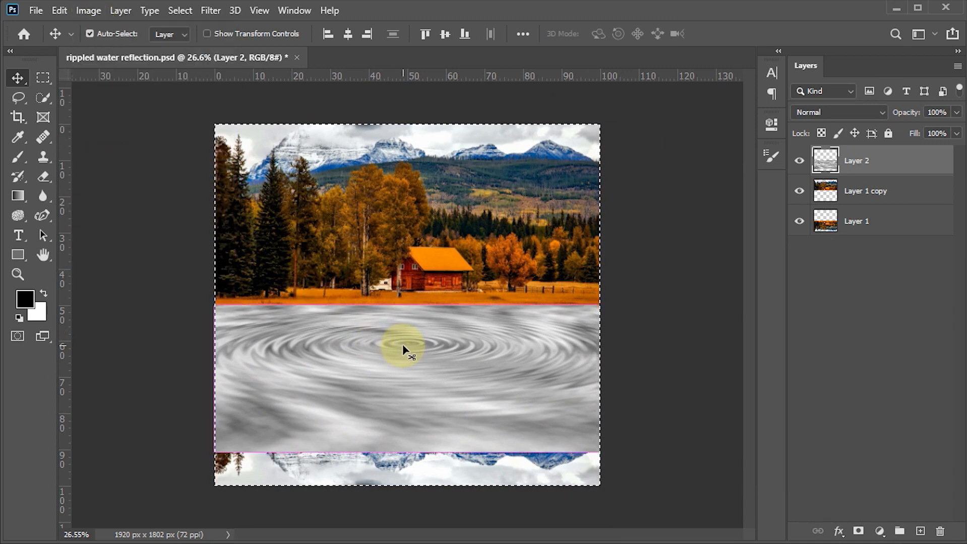
key(ctrl+d)
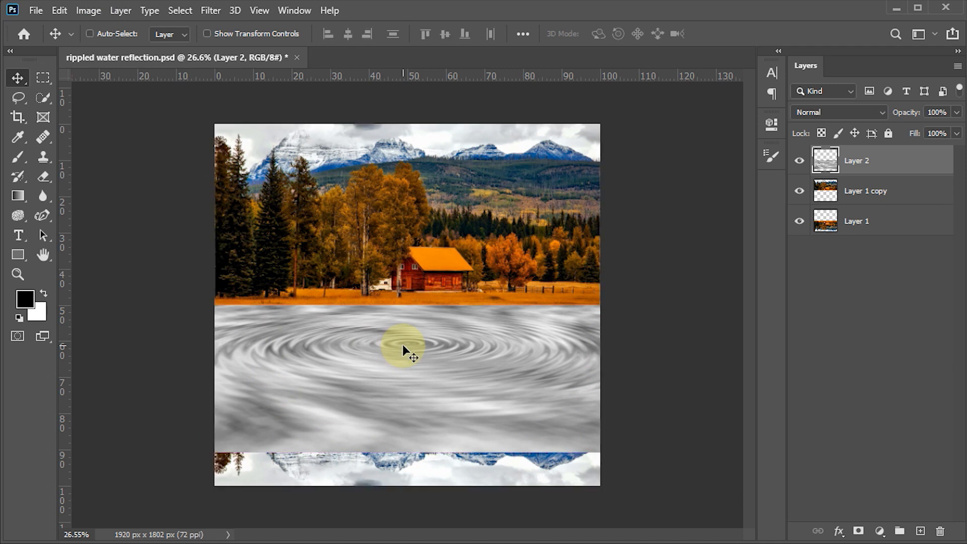
key(ctrl)
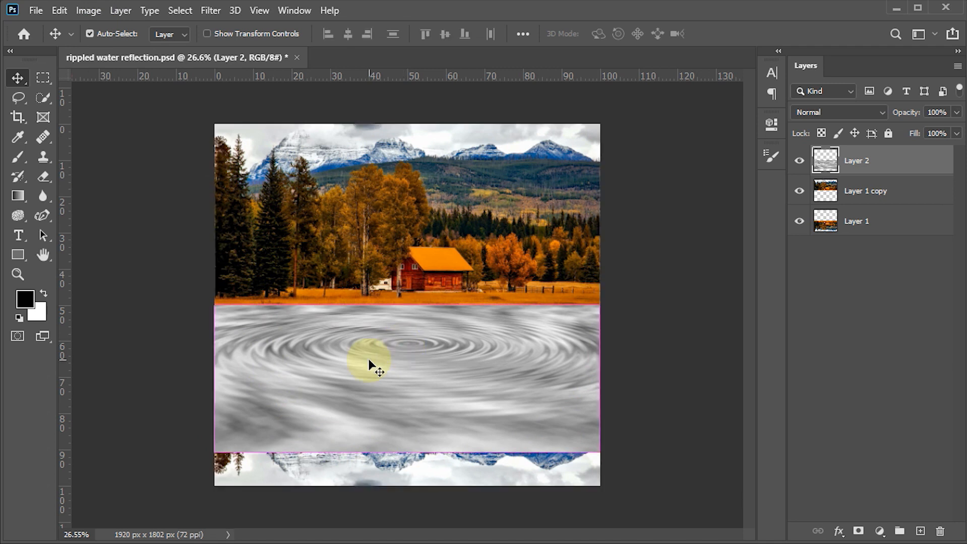
key(ctrl+t)
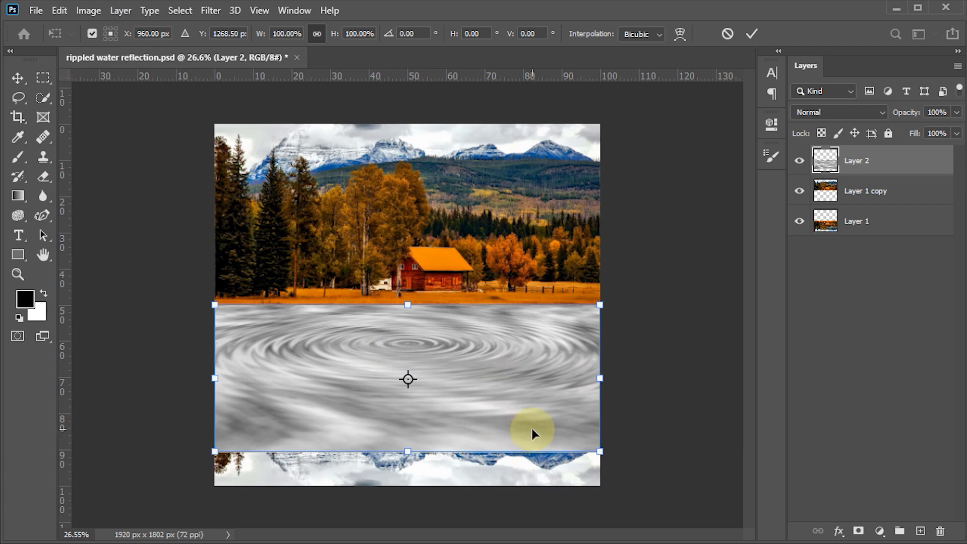
key(Return)
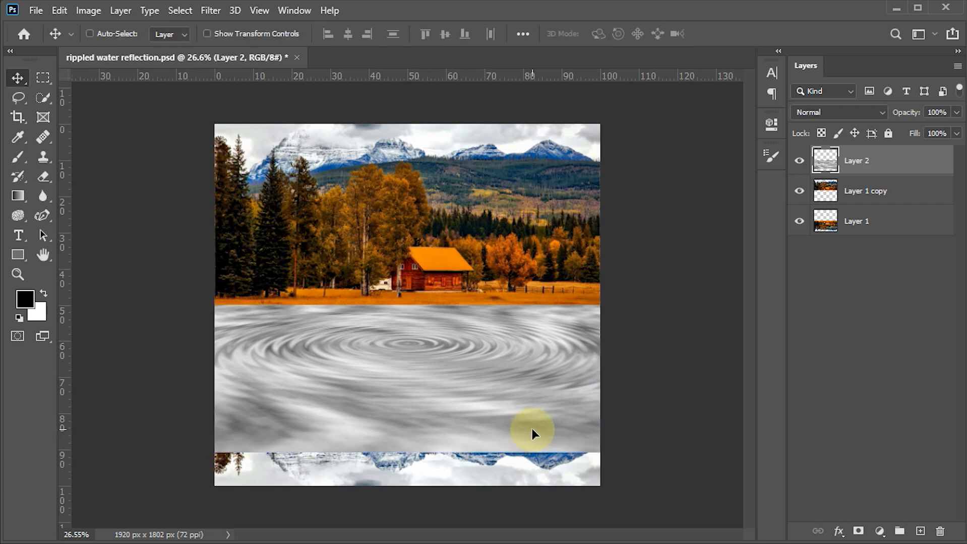
key(ctrl+plus)
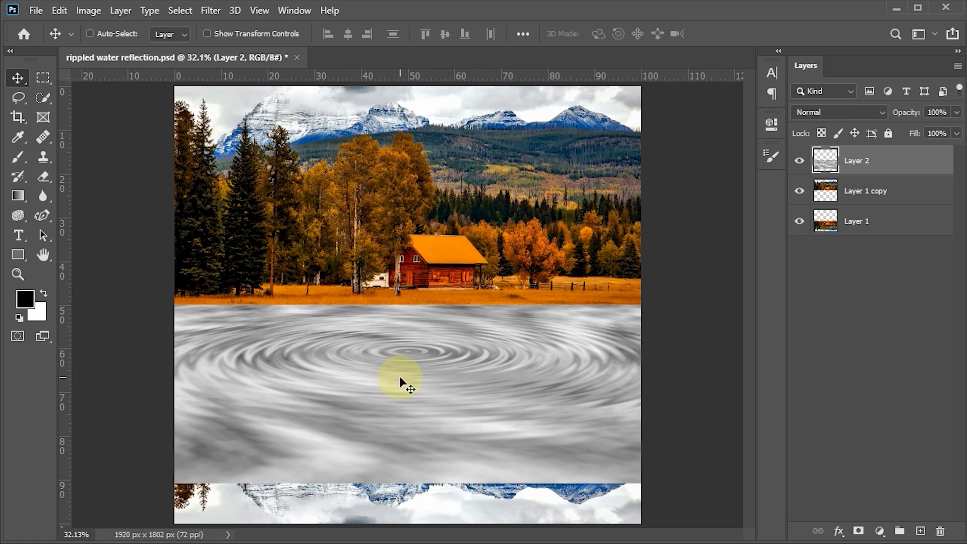
Step: Save the document and hide the Layer 1 copy and Layer 1 photo layers
key(alt+comma)
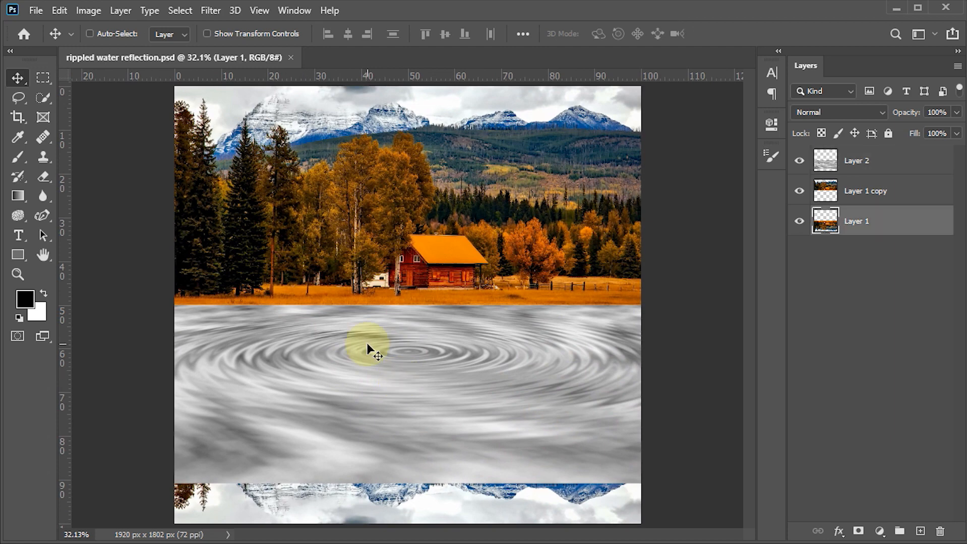
click(799, 191)
click(799, 221)
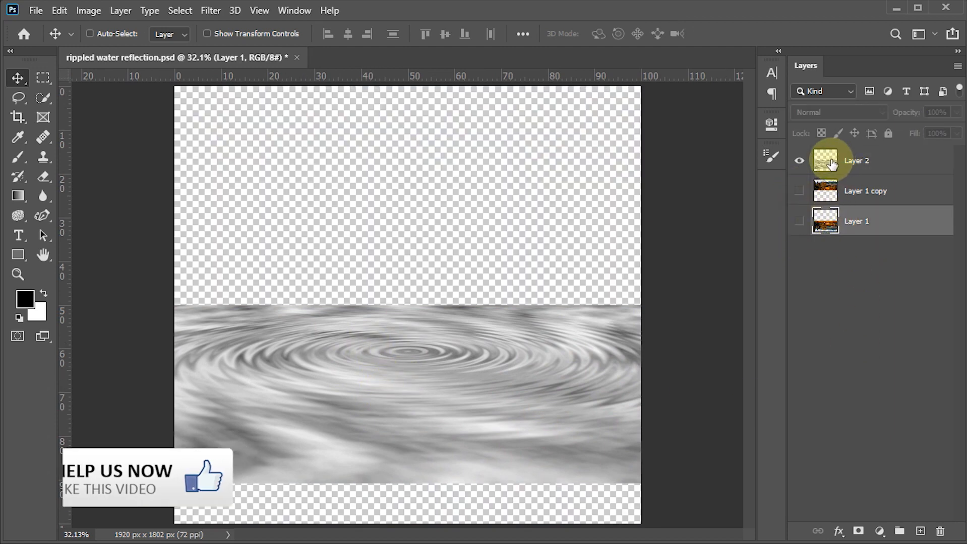
Step: Duplicate the ripple layer, Layer 2, into a new document named Displacement map
click(836, 167)
right_click(899, 165)
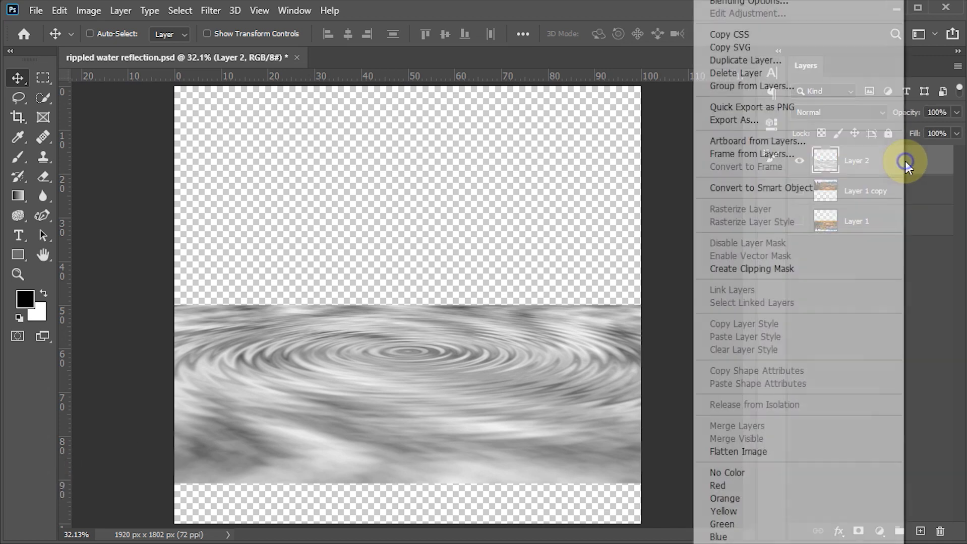
click(739, 64)
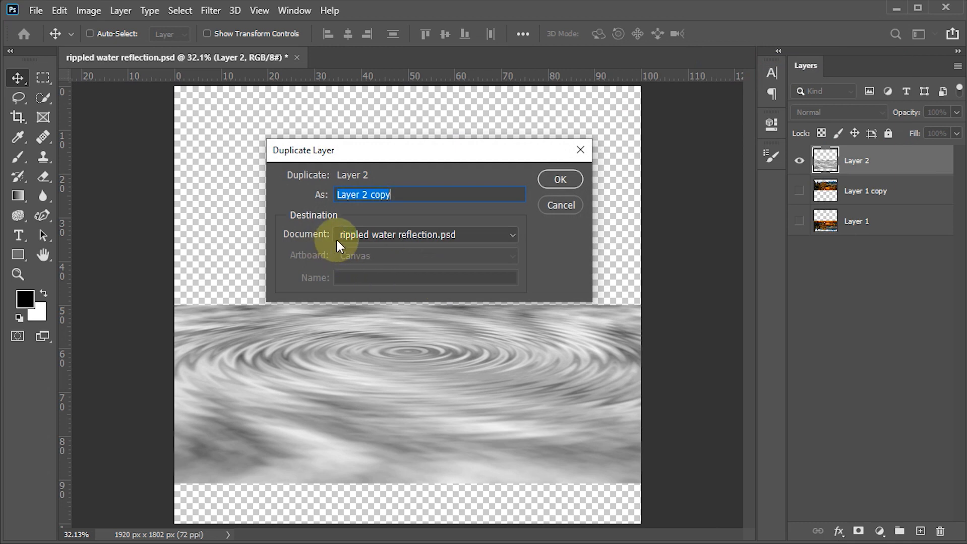
click(427, 233)
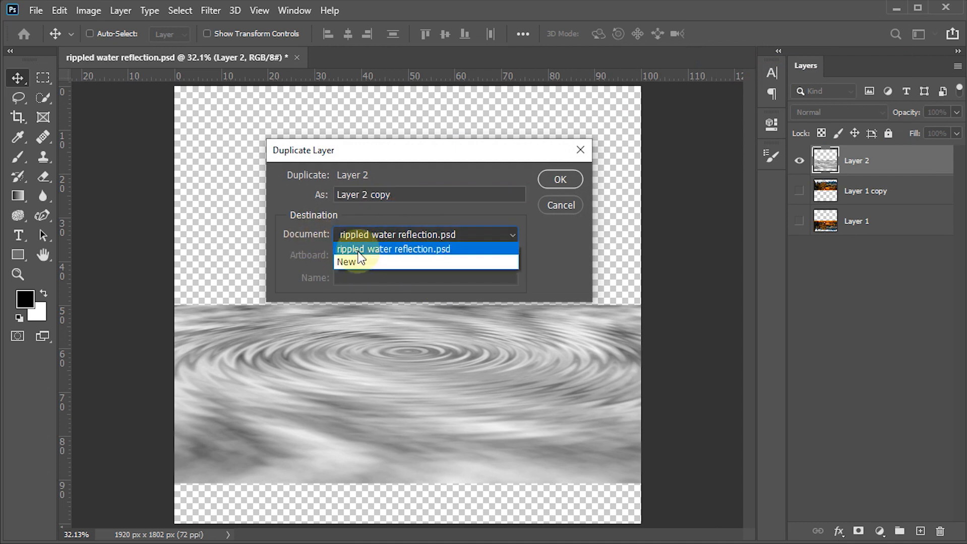
click(348, 263)
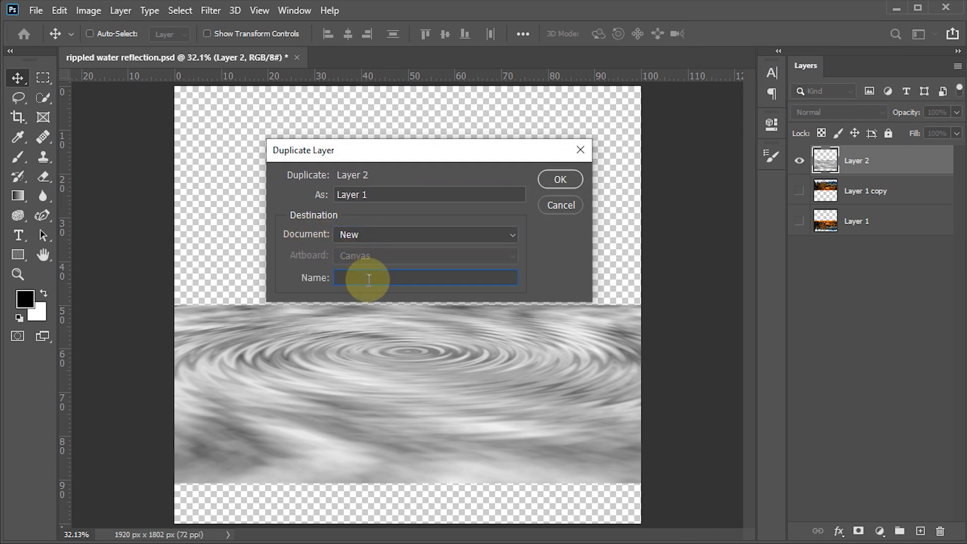
text(Displacement map)
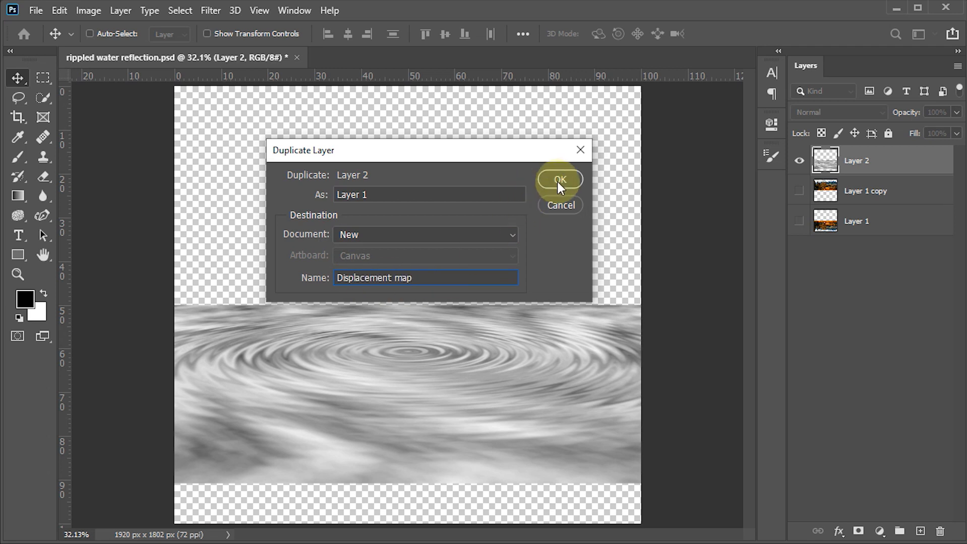
click(558, 180)
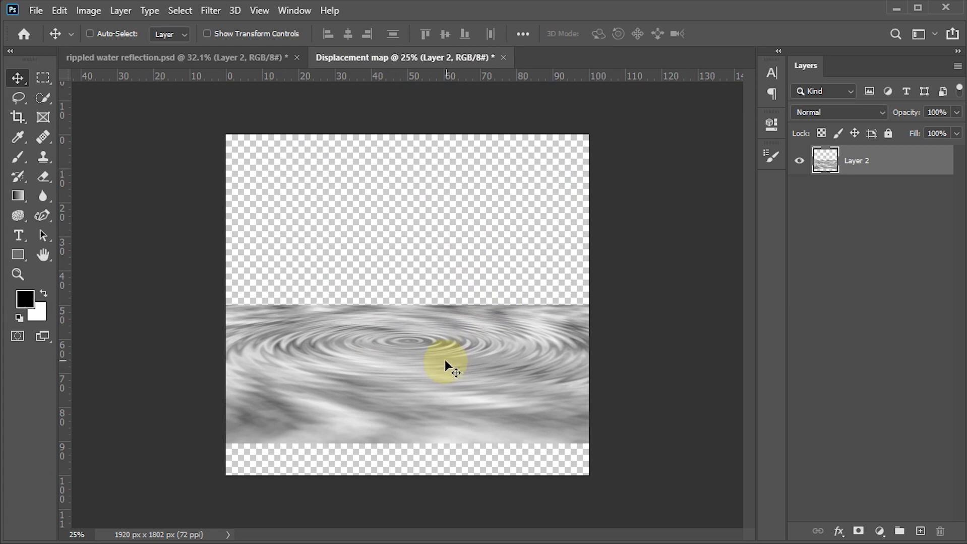
Step: Save the new document to the Desktop as Displacement map.psd in Photoshop format and close it
click(36, 10)
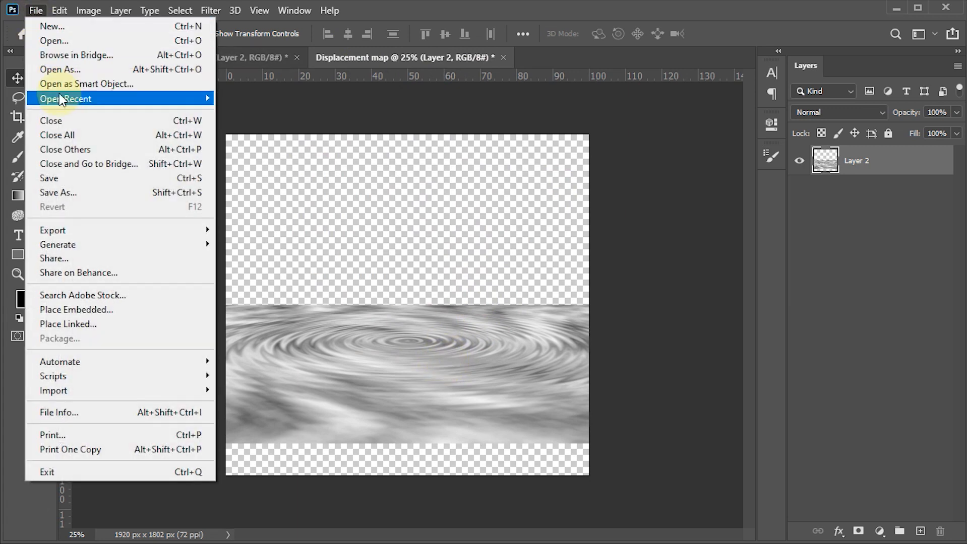
click(58, 193)
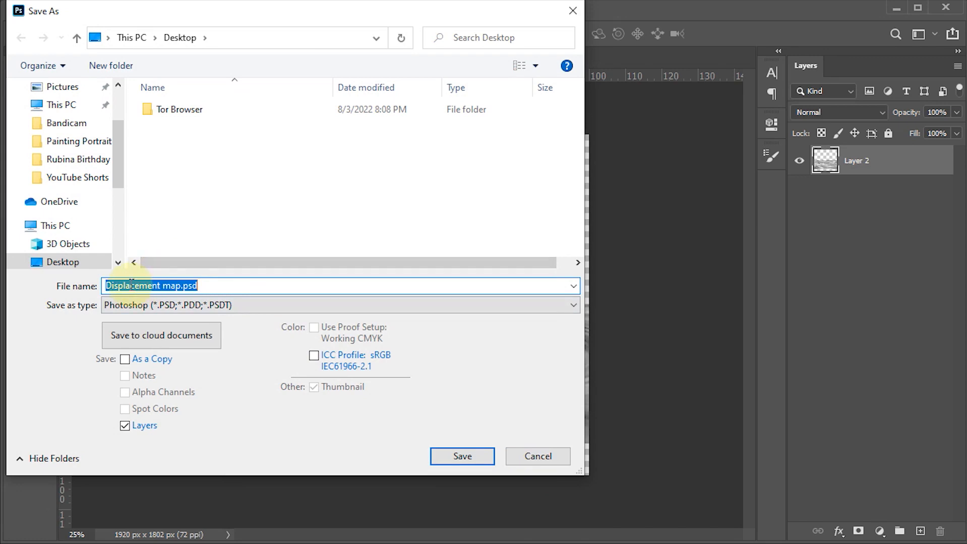
click(477, 455)
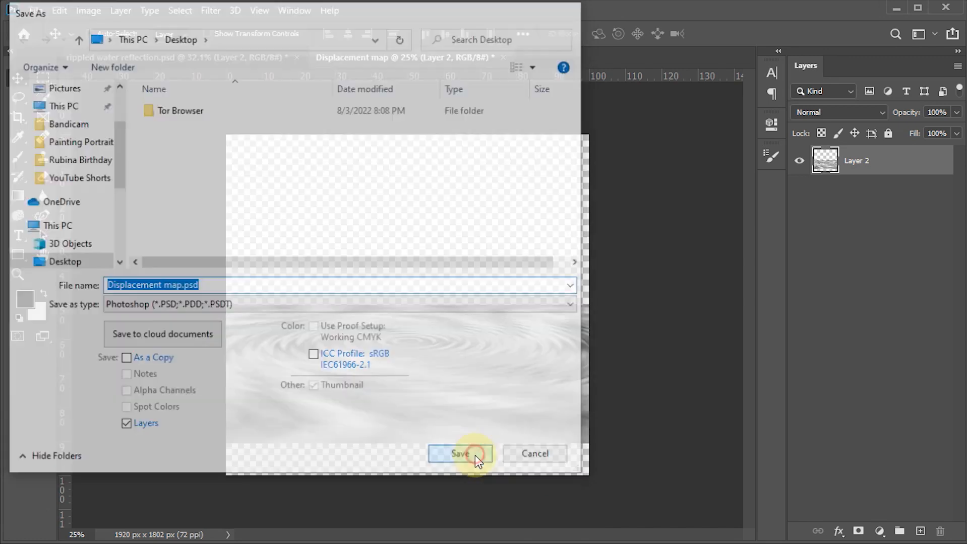
click(584, 65)
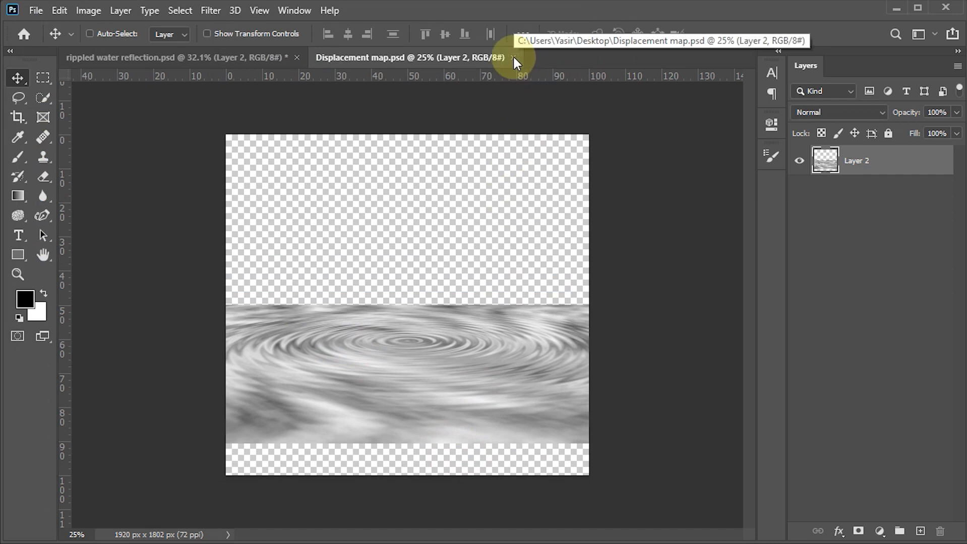
click(513, 57)
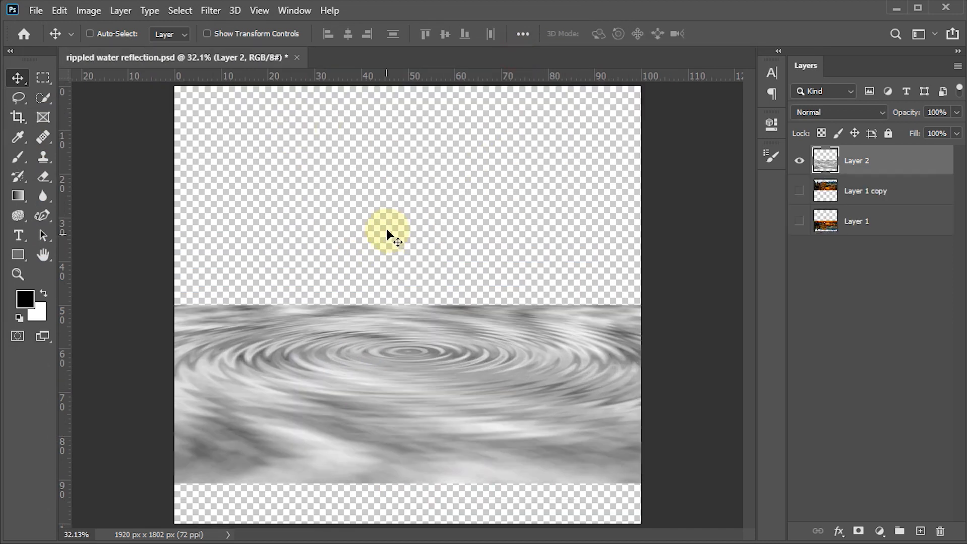
Step: Hide the ripple layer and show the Layer 1 copy and Layer 1 photo layers again
click(799, 162)
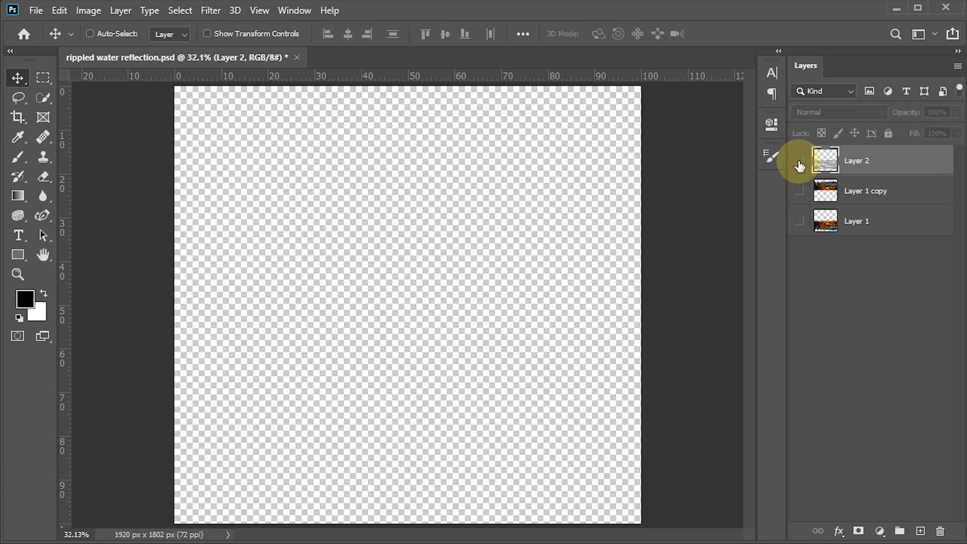
click(799, 192)
click(799, 222)
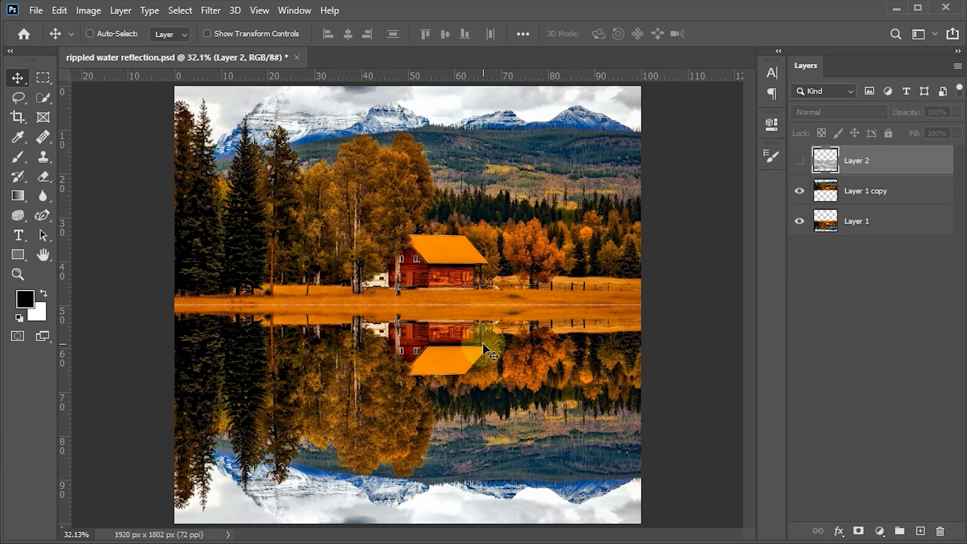
Step: Convert Layer 1, the flipped reflection photo, to a Smart Object
click(865, 192)
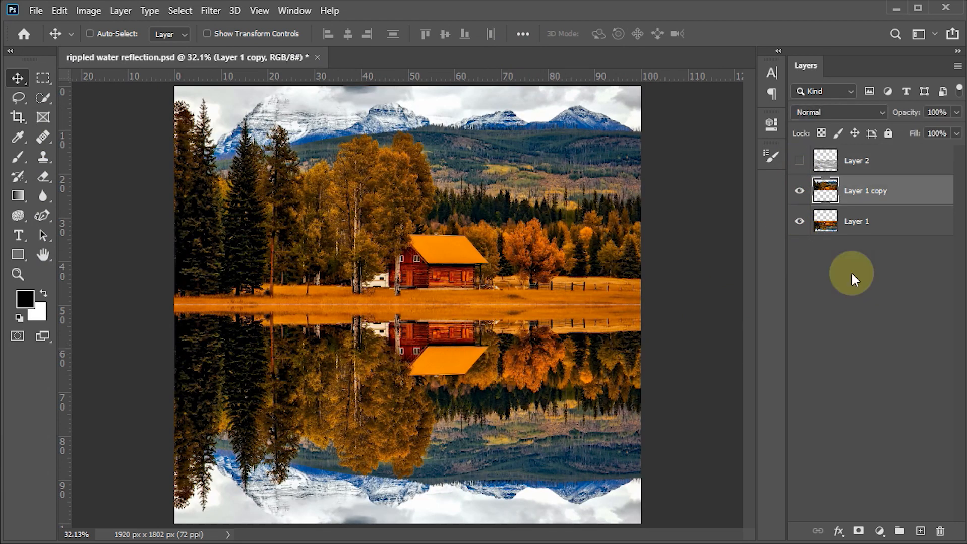
click(859, 227)
right_click(928, 223)
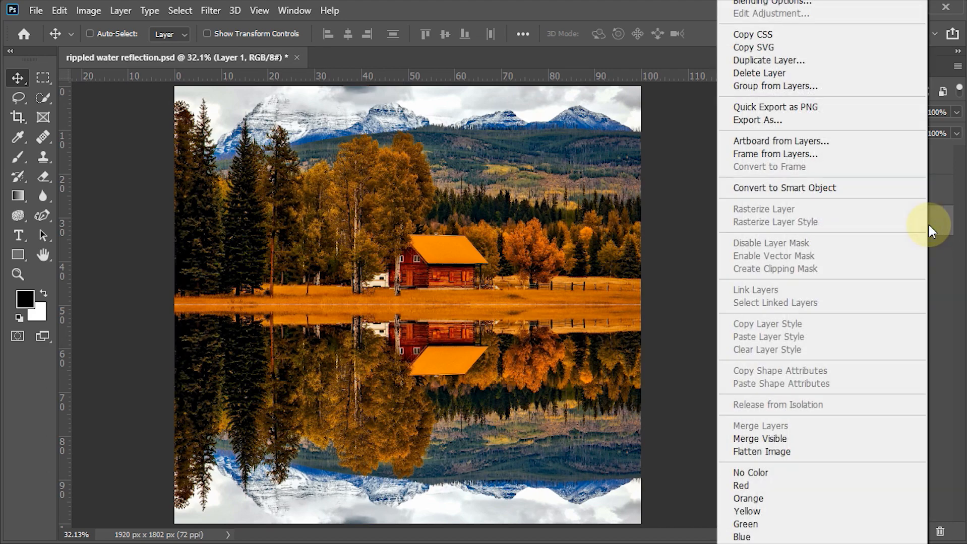
click(780, 189)
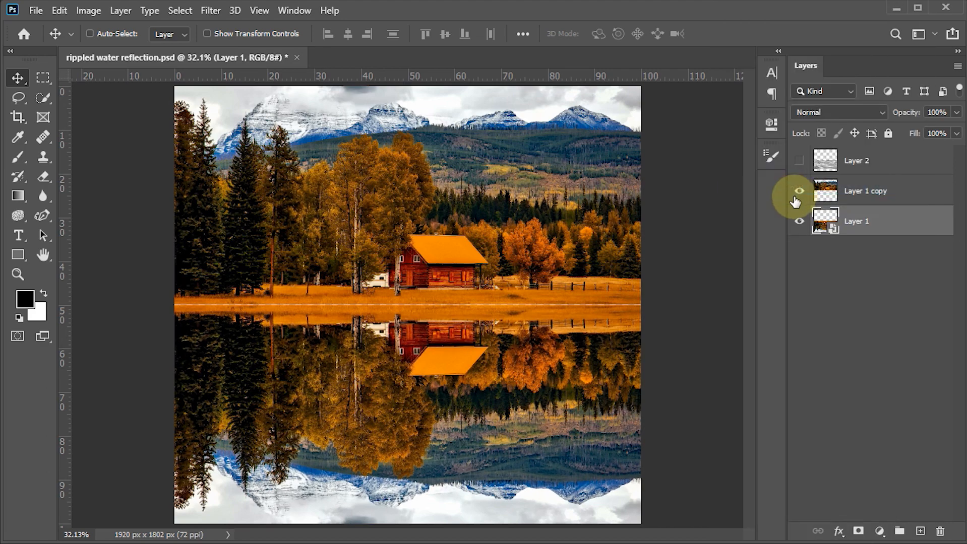
Step: Apply the Displace filter with horizontal scale 10, vertical scale 150, Stretch To Fit and Repeat Edge Pixels, using Displacement map.psd, and save the document
click(210, 10)
mouse_move(225, 209)
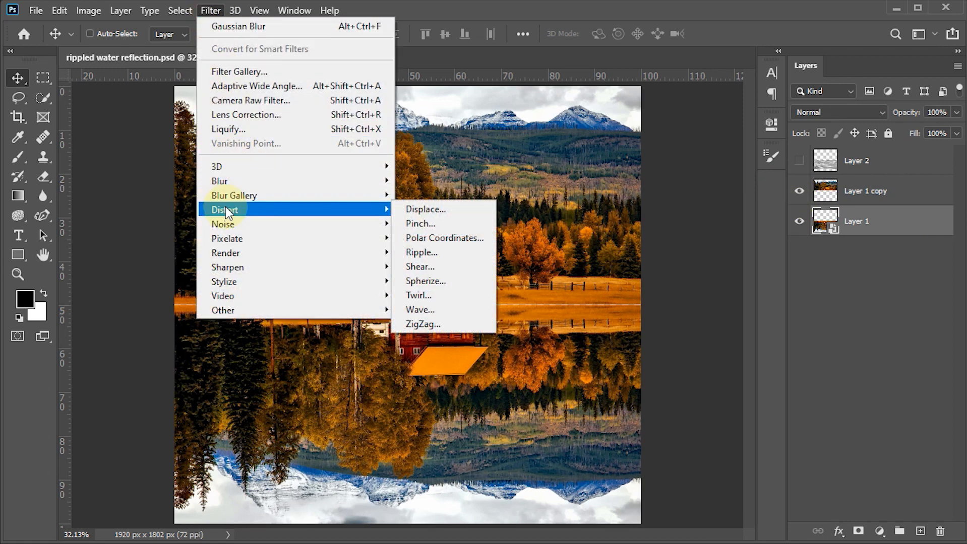
click(415, 211)
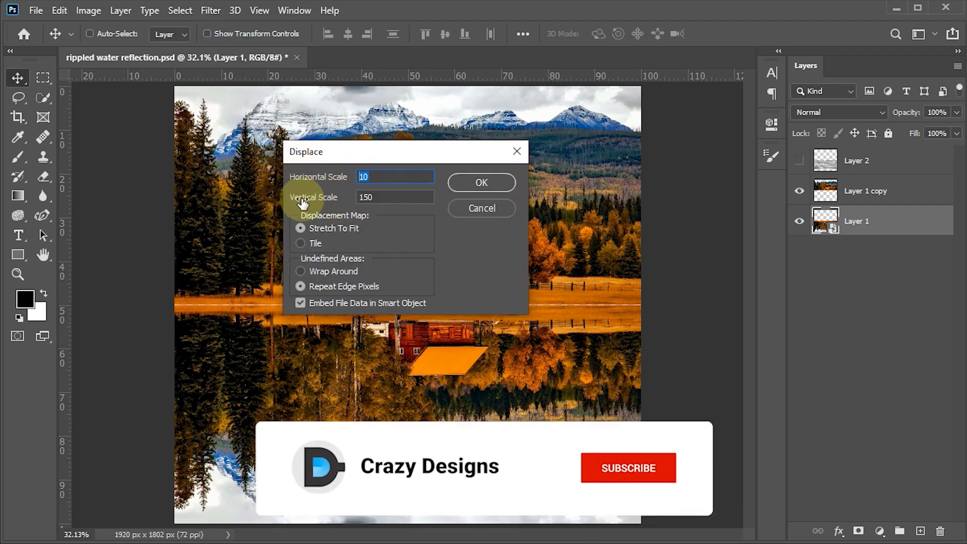
drag(391, 199, 335, 199)
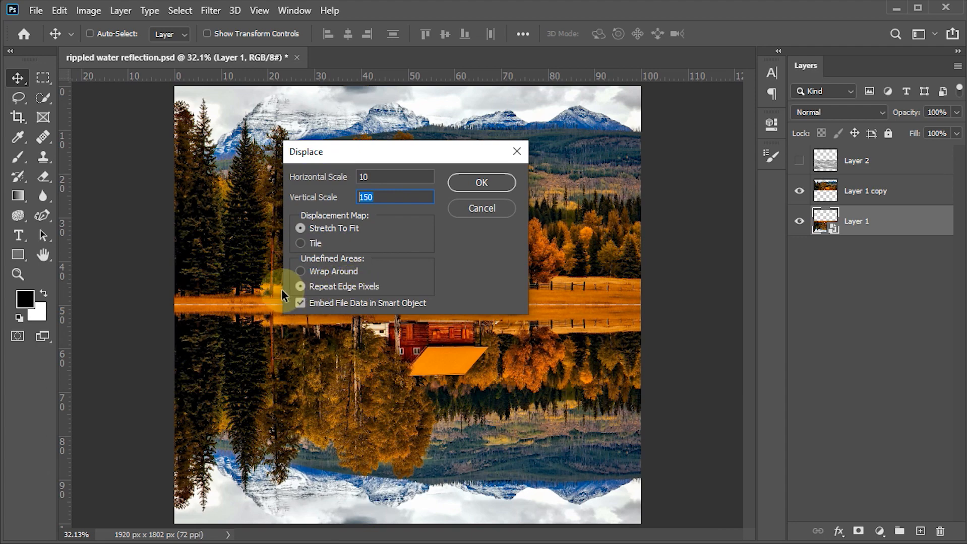
click(483, 182)
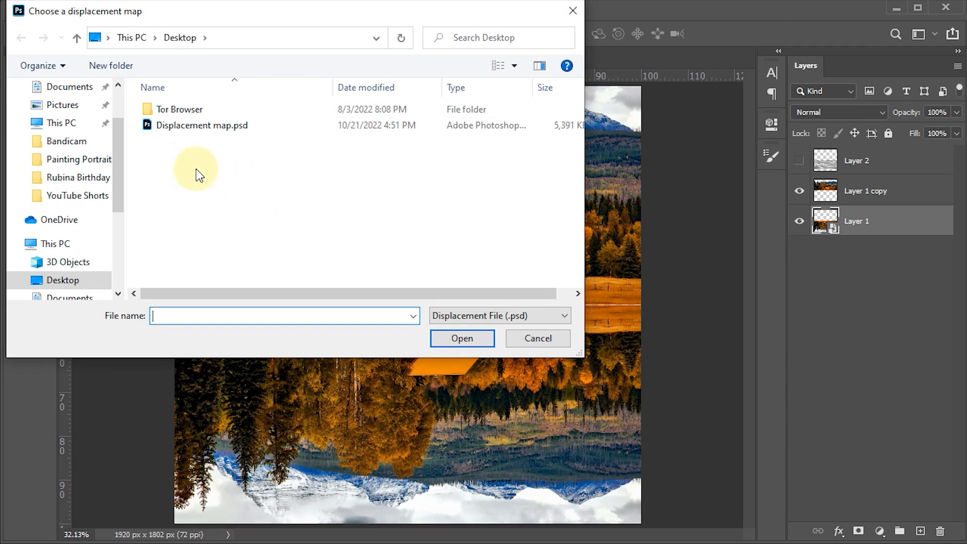
click(192, 126)
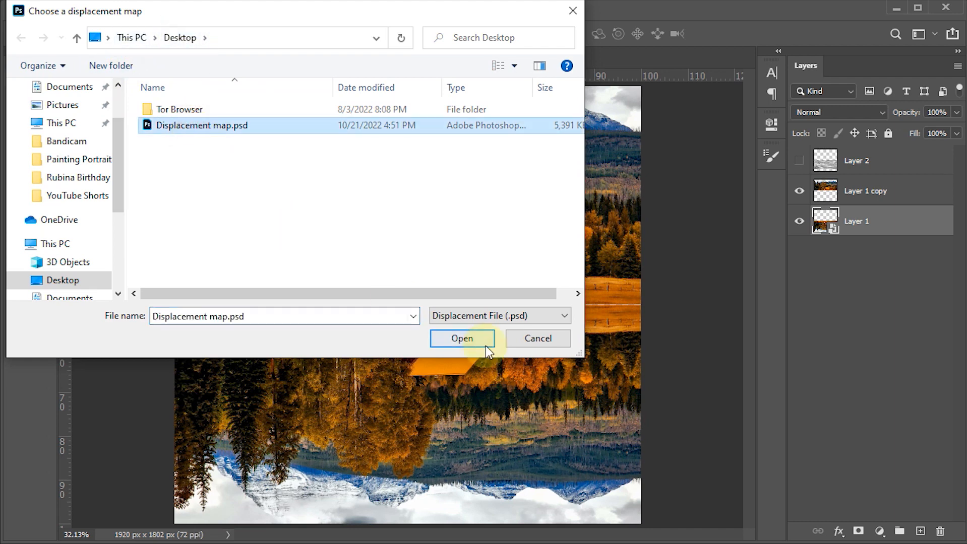
click(470, 340)
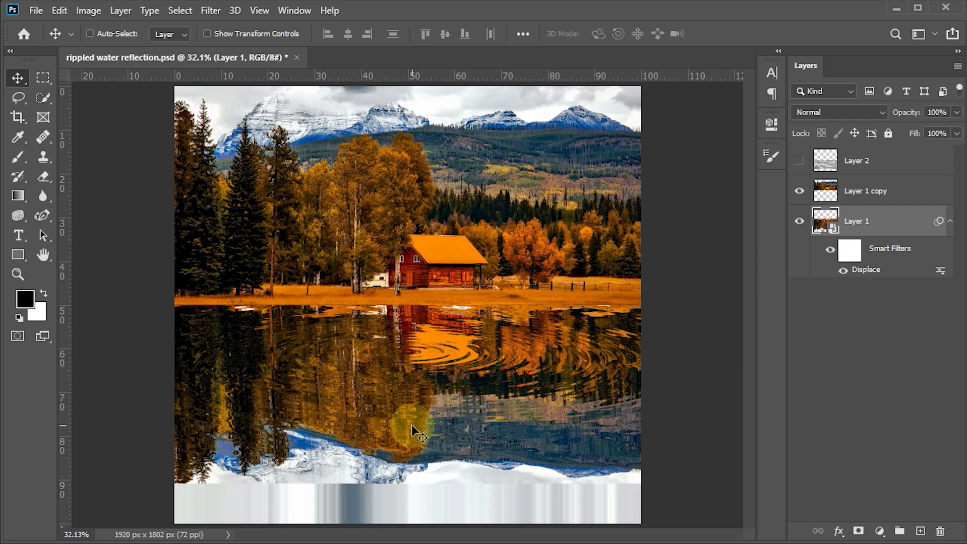
key(ctrl+s)
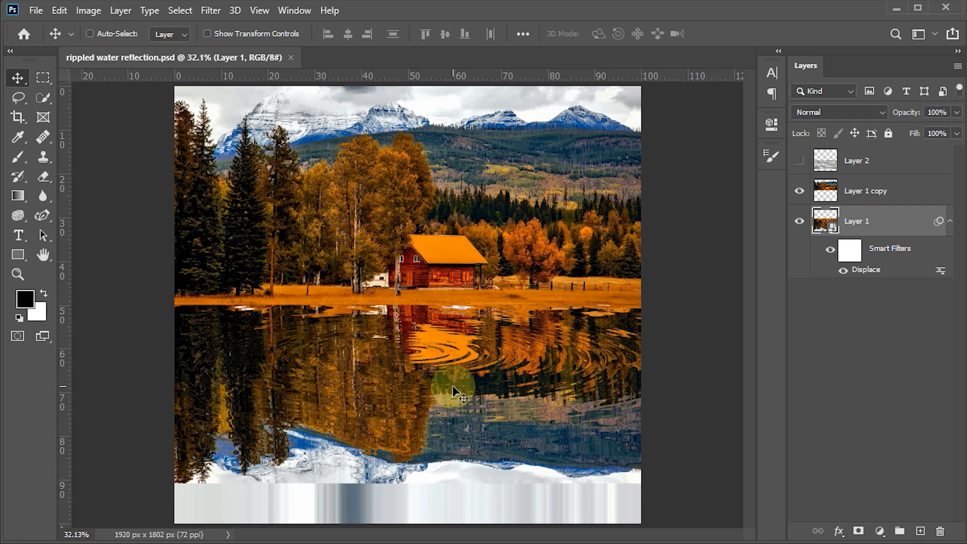
Step: Add a Photo Filter adjustment layer above Layer 1 using Cooling Filter (82) at 28% density
click(879, 532)
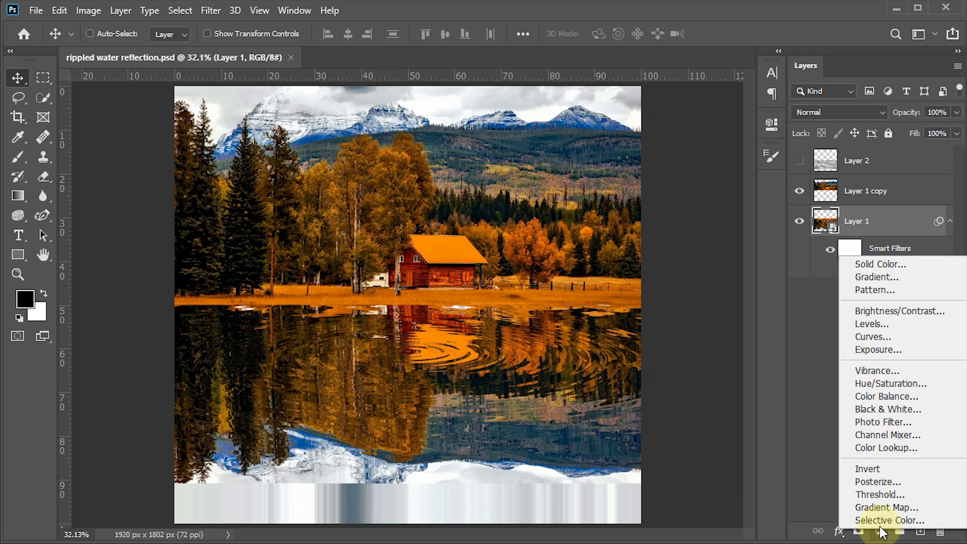
click(881, 422)
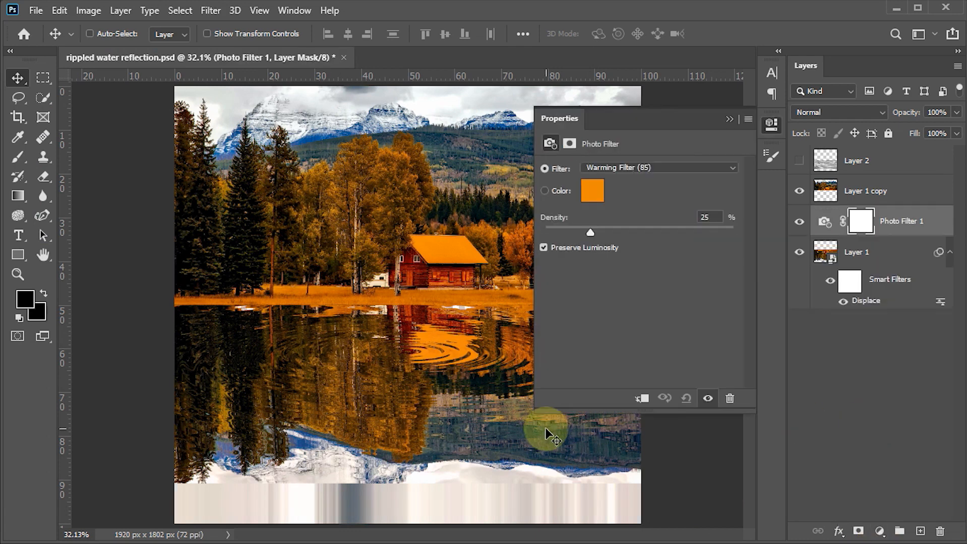
click(701, 167)
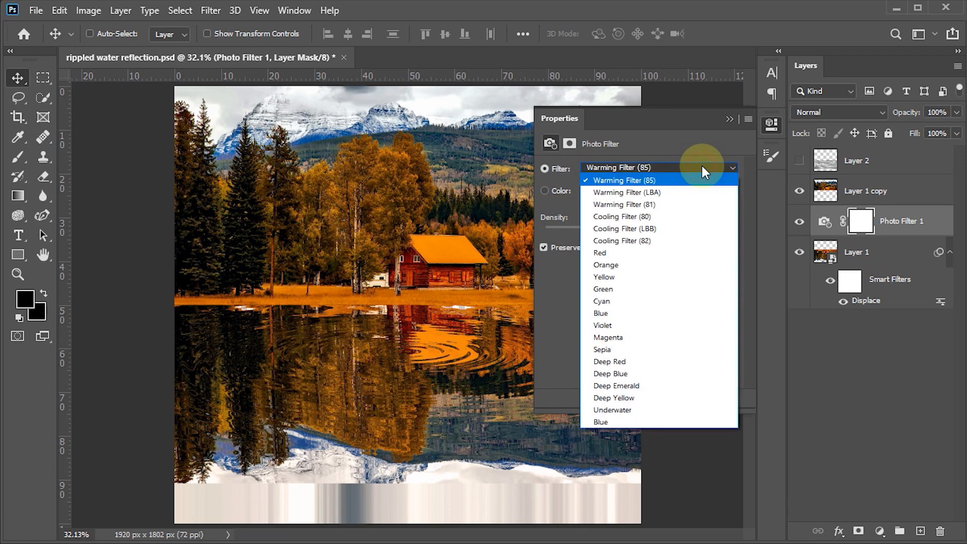
click(647, 241)
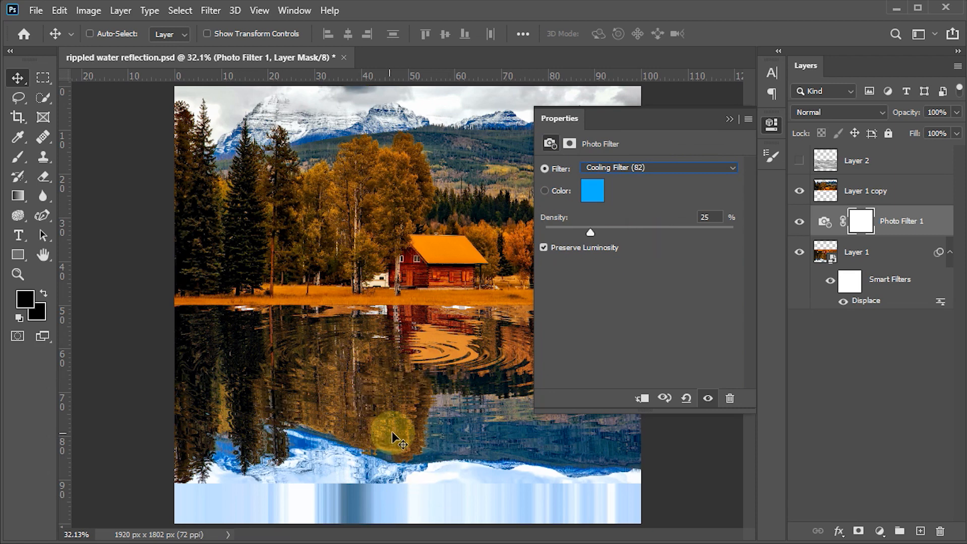
click(707, 217)
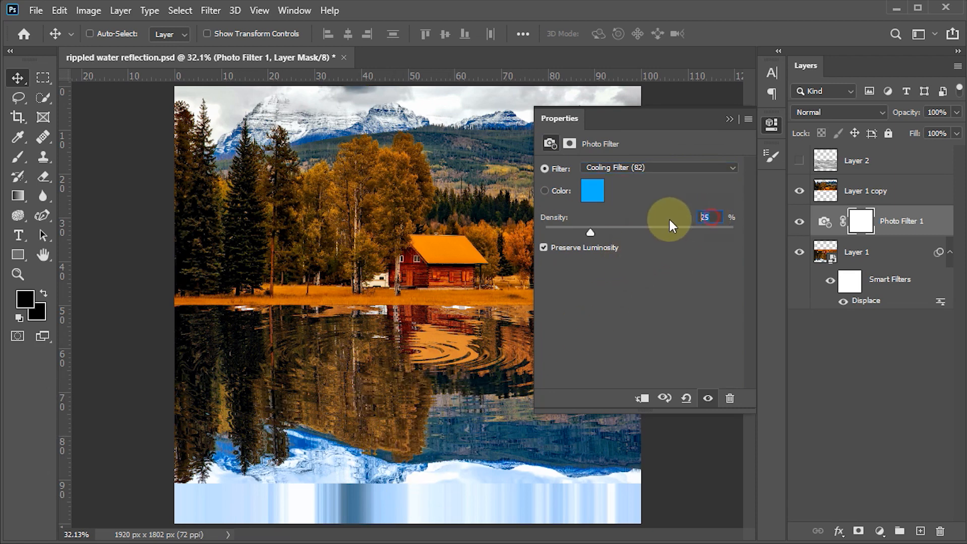
text(28)
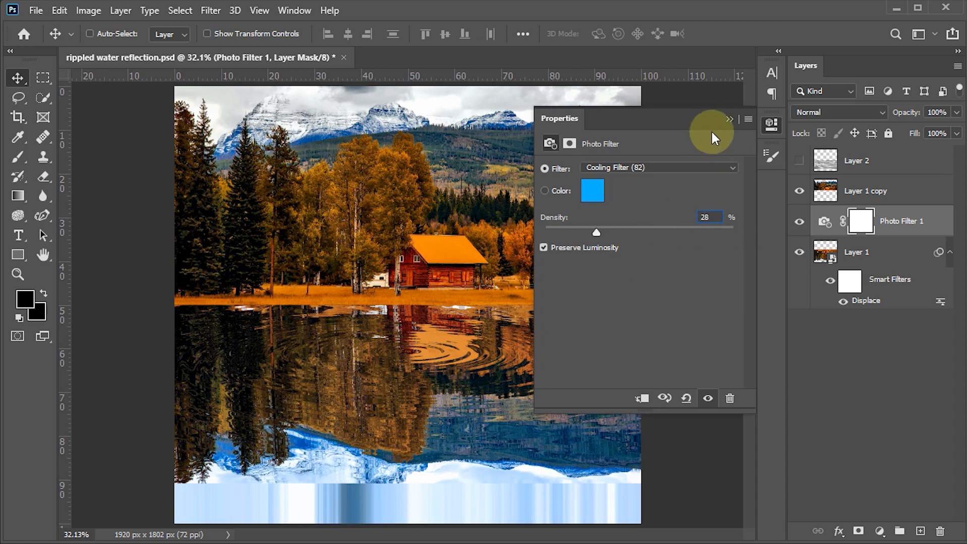
click(729, 118)
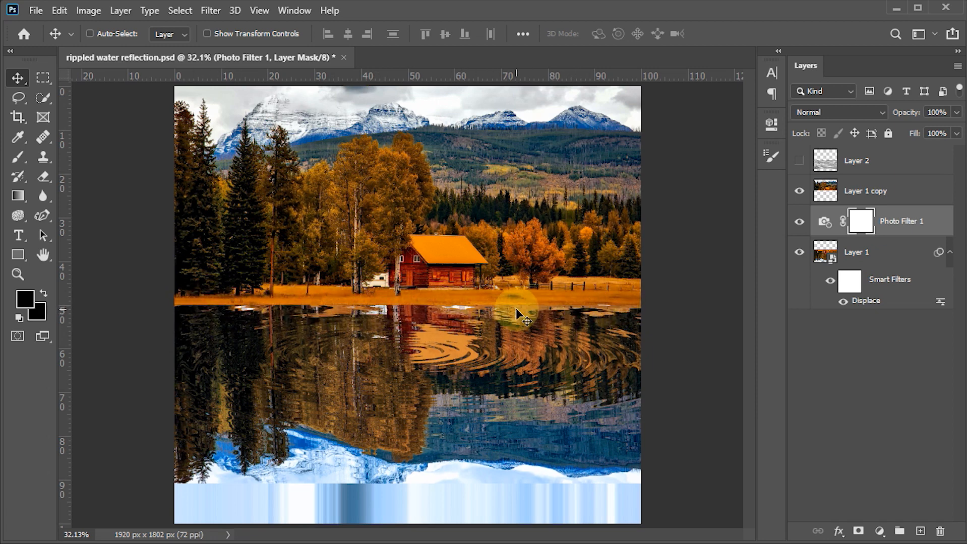
Step: Stamp the visible layers into a new layer above Layer 1 copy and blur its shoreline with a 60 px, 0% hardness brush at 100% strength
click(863, 194)
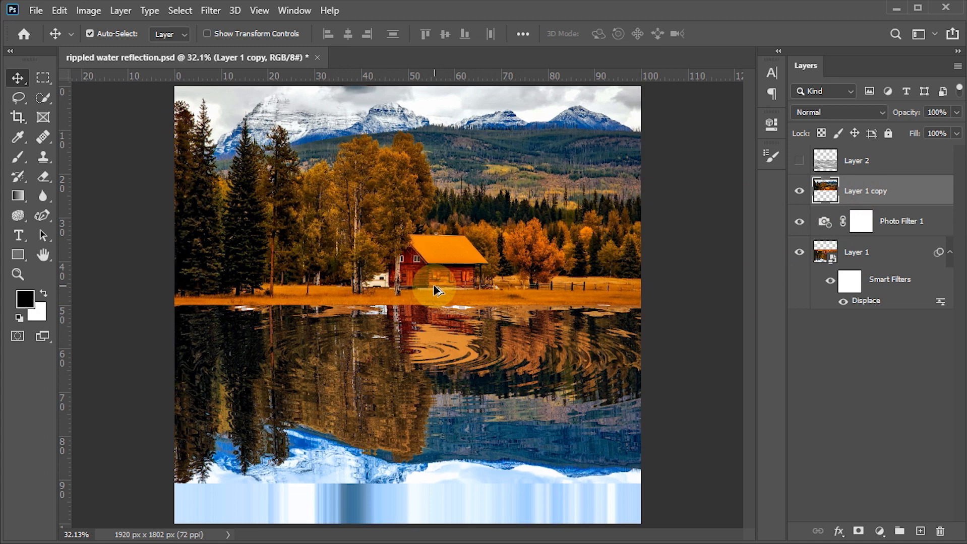
key(ctrl+alt+shift+e)
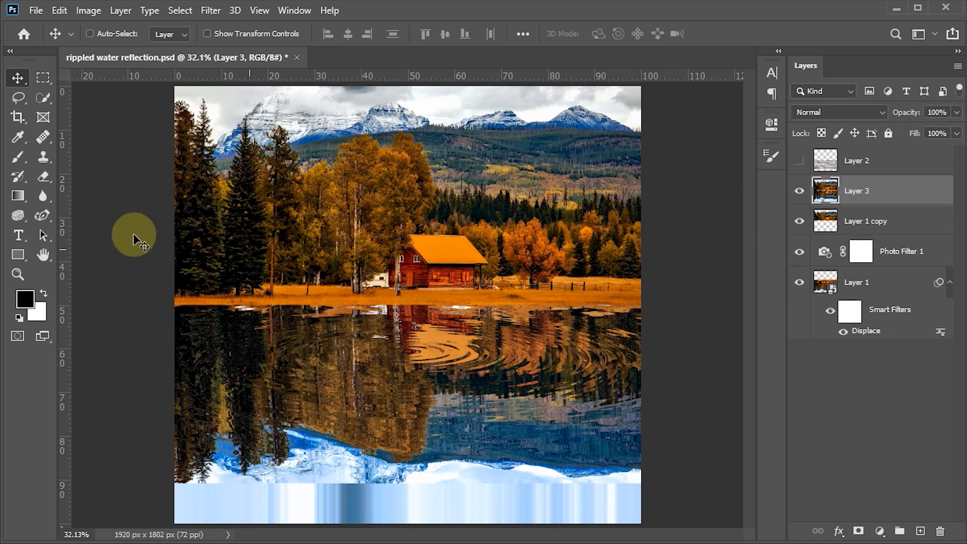
click(43, 196)
click(111, 194)
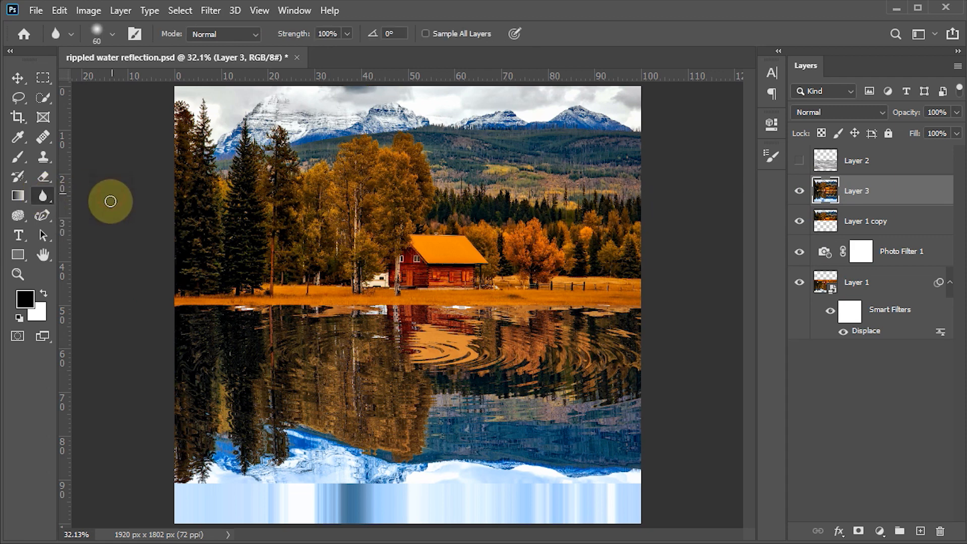
click(327, 34)
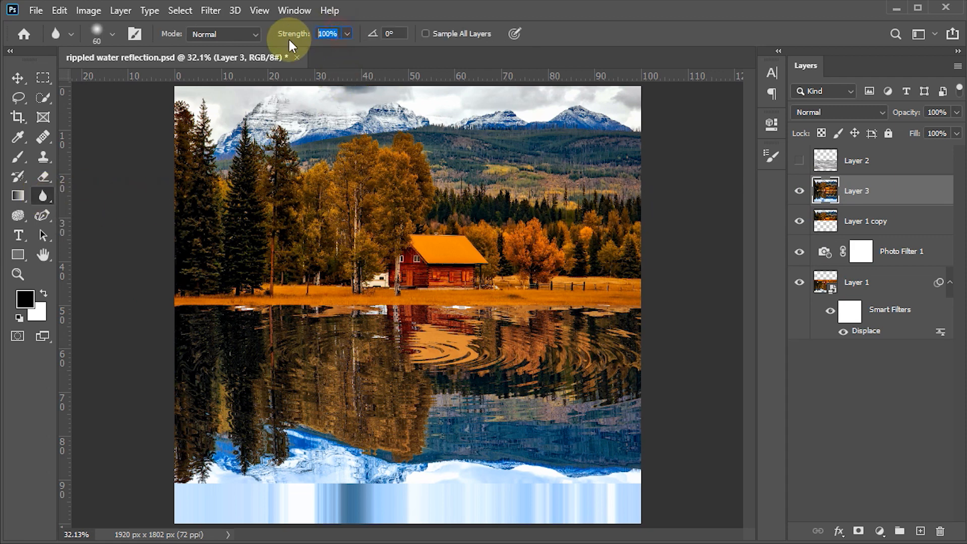
text(1)
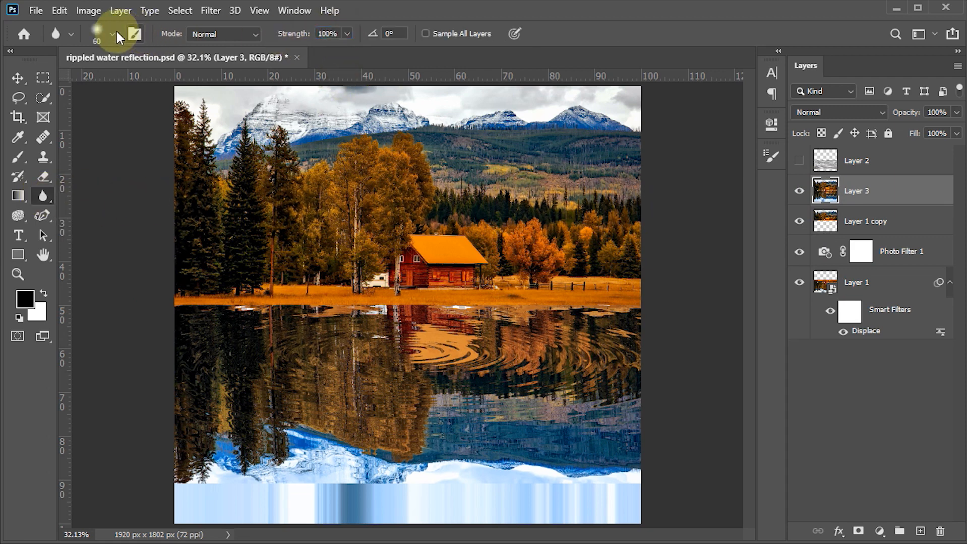
click(112, 34)
click(86, 121)
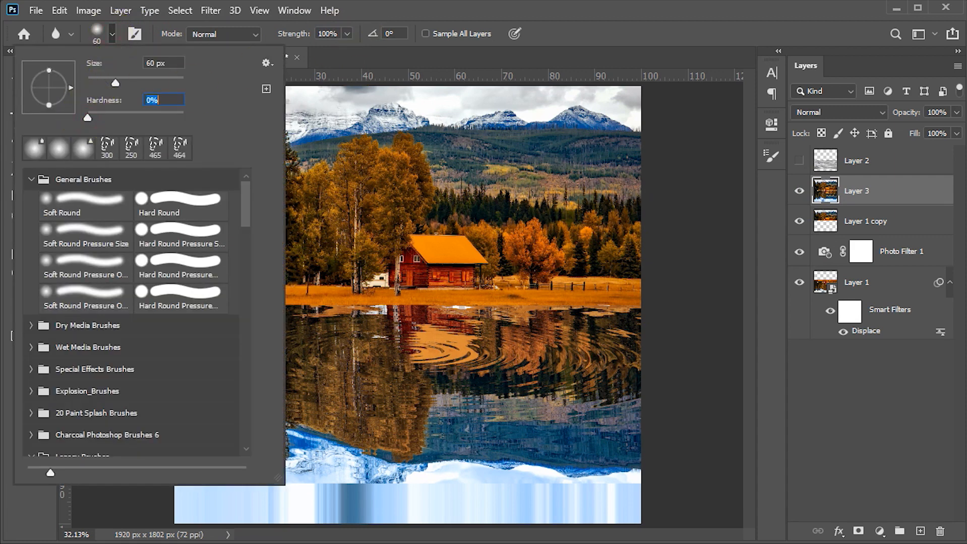
key(Return)
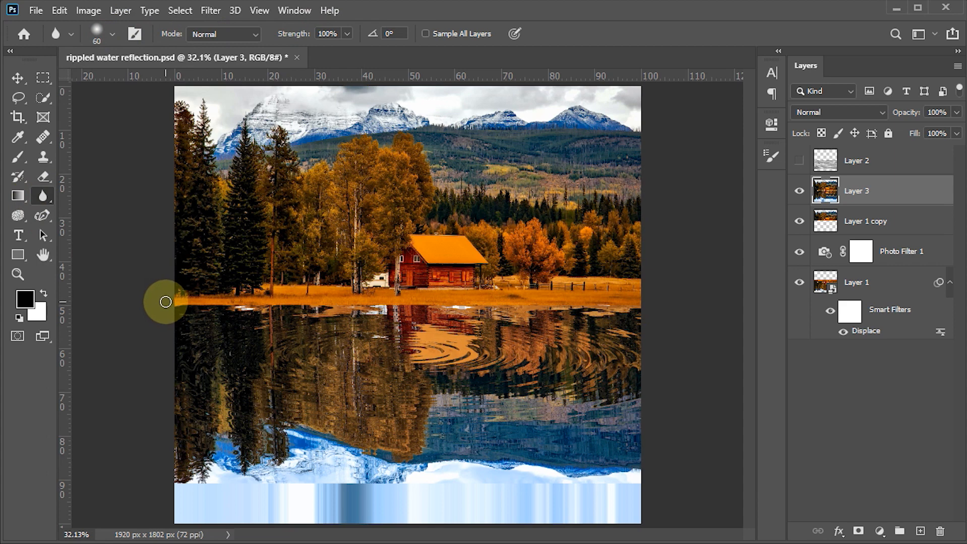
mouse_move(165, 302)
mouse_down()
mouse_move(615, 305)
mouse_move(153, 307)
mouse_move(663, 304)
mouse_move(496, 314)
mouse_move(431, 368)
mouse_move(447, 313)
mouse_move(384, 371)
mouse_move(470, 513)
mouse_up()
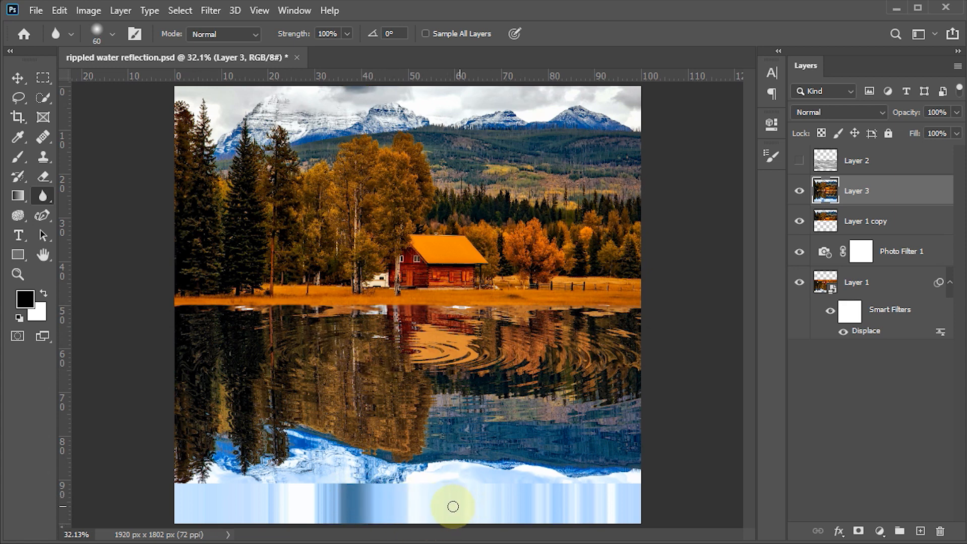
Step: Crop the canvas to about 1920 x 1560 px, cutting off the streaked strip below the reflection, and show the image without panels, fitted to screen
click(43, 77)
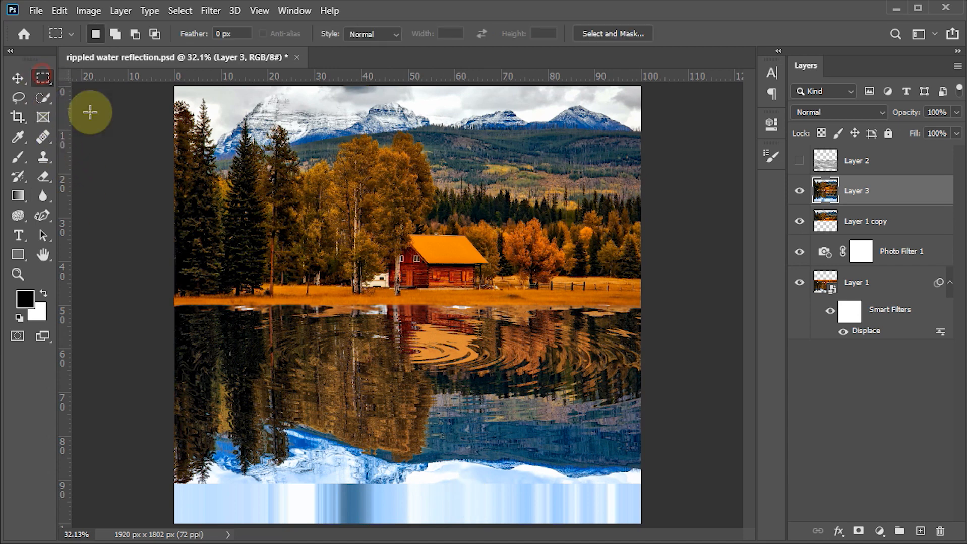
drag(173, 125, 705, 465)
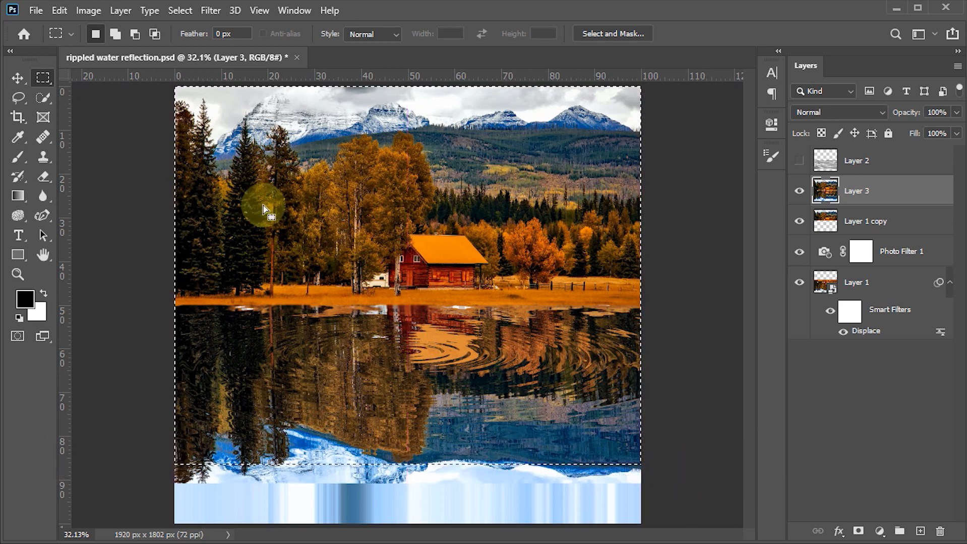
click(90, 11)
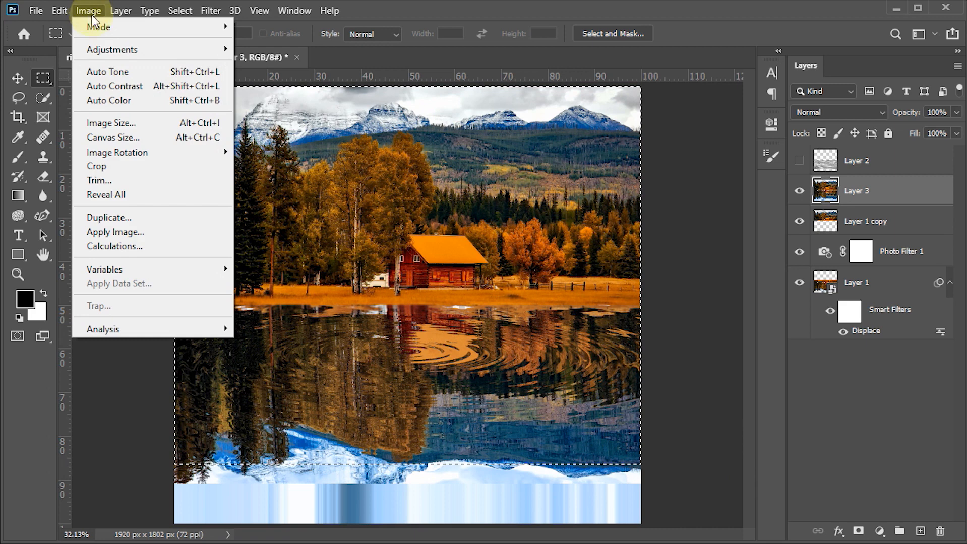
click(97, 167)
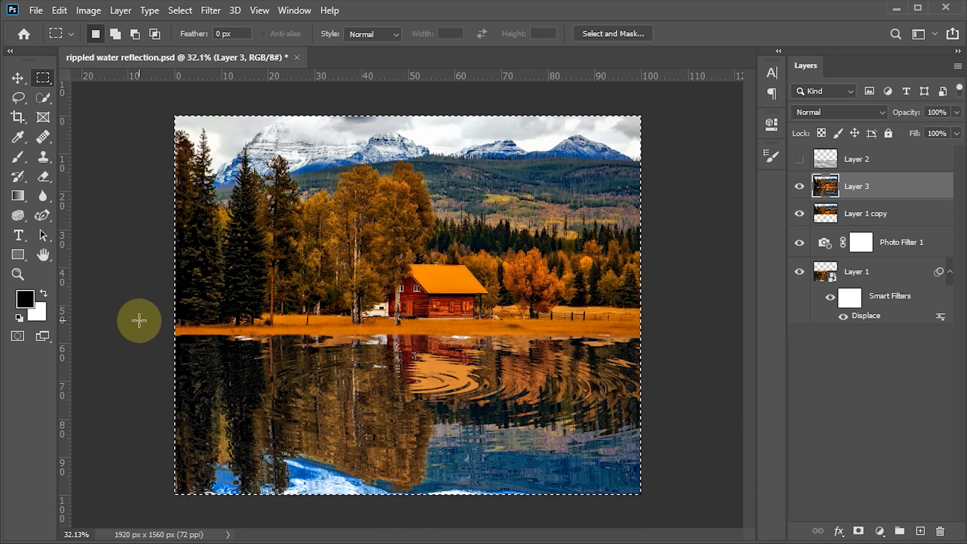
key(ctrl+d)
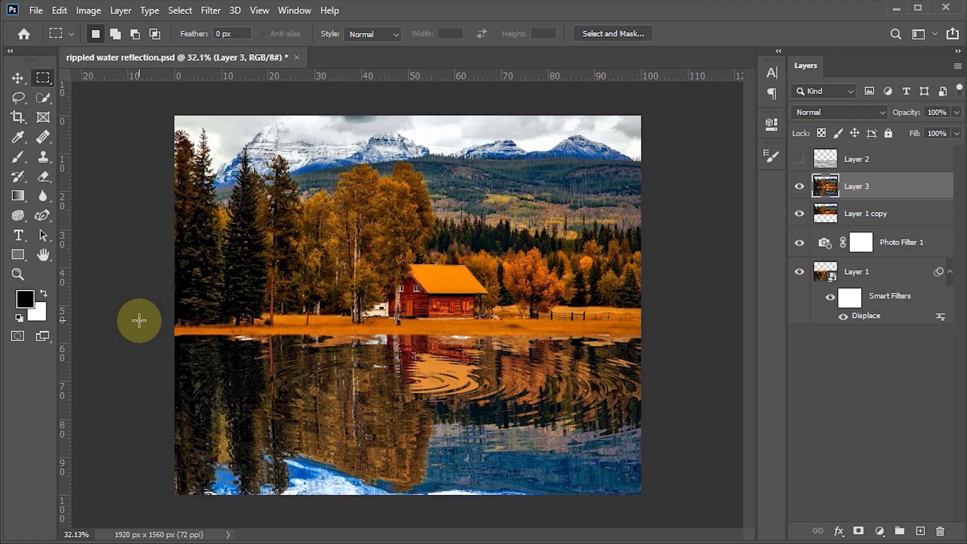
key(Tab)
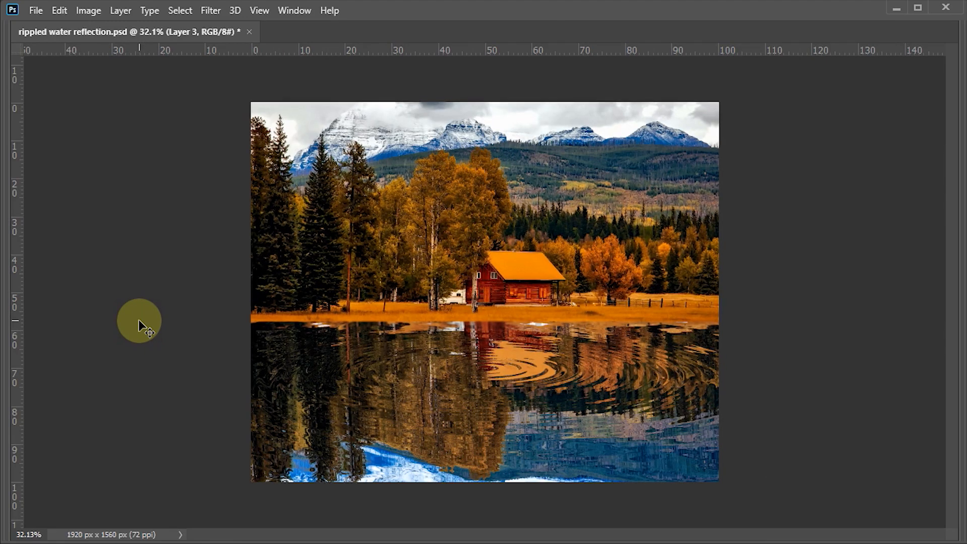
key(ctrl+0)
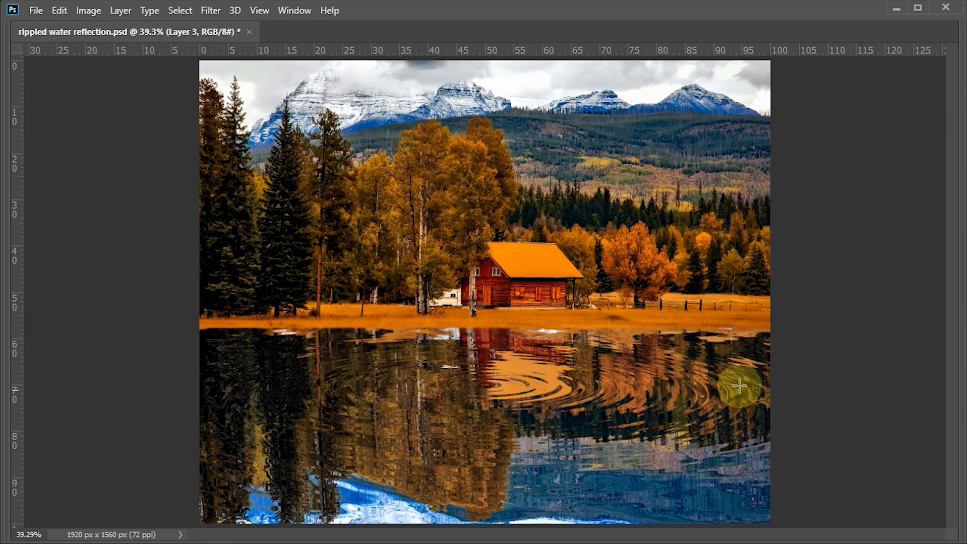